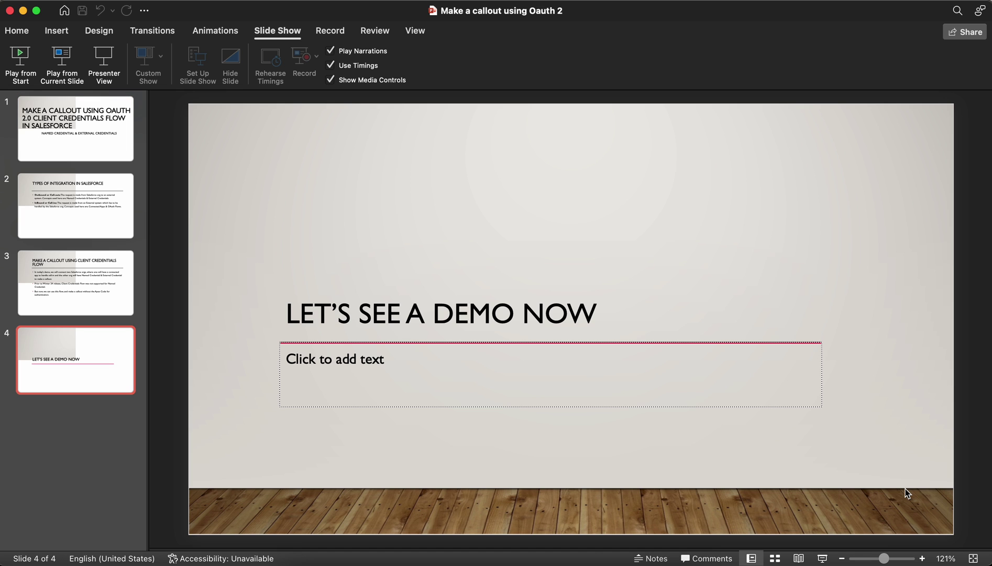
Step: Show all open windows to switch from the PowerPoint deck to the browser
key(ctrl+Up)
Step: Confirm that Enable Client Credentials Flow is ticked on Test Connected App
click(422, 443)
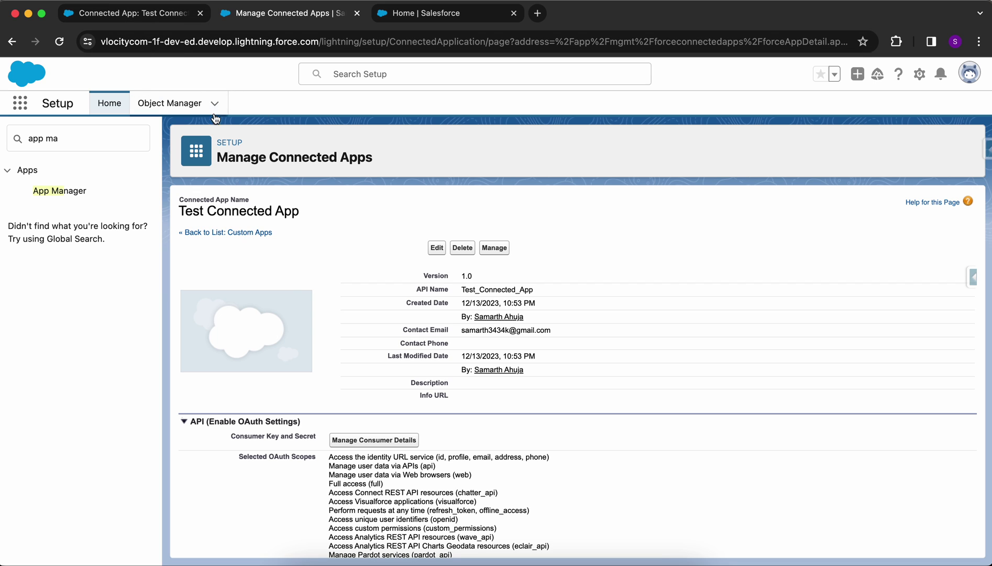
scroll(286, 287, down, 2)
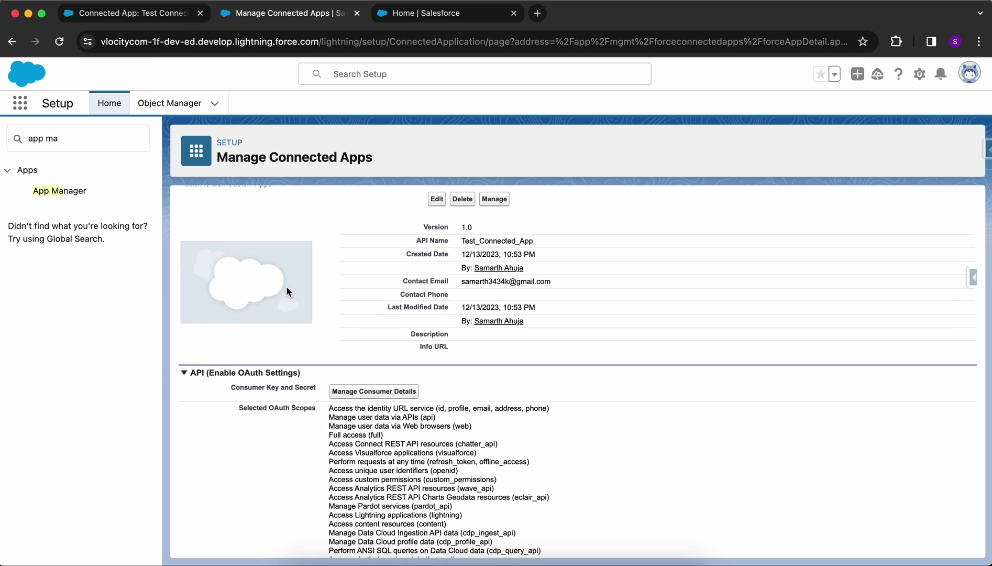
scroll(287, 292, down, 8)
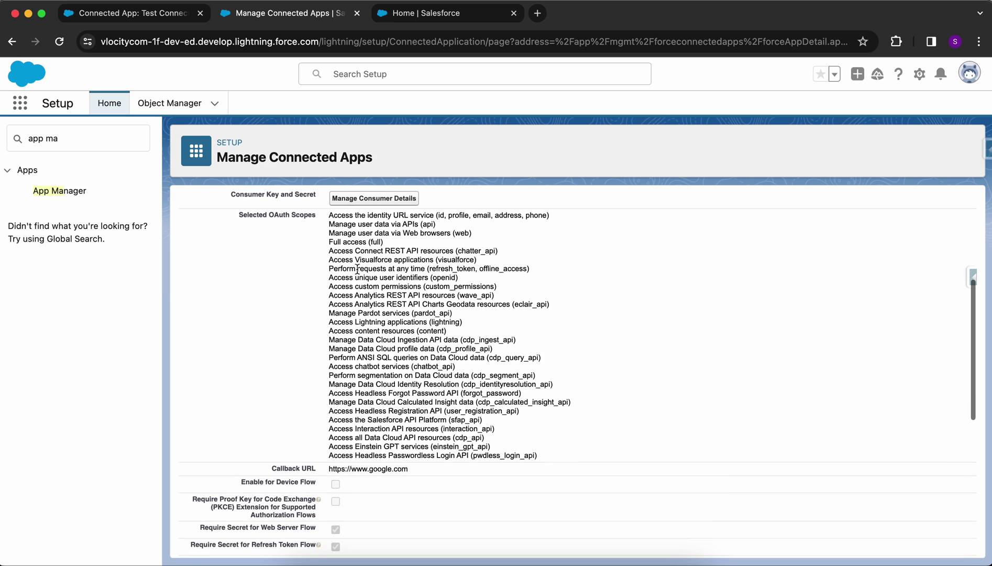
scroll(357, 269, down, 4)
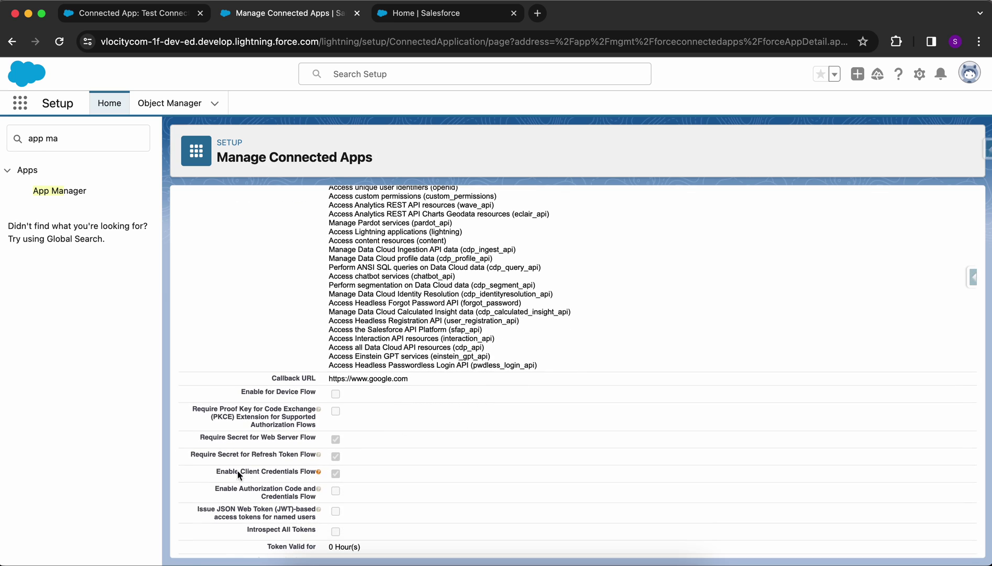
drag(214, 472, 313, 472)
scroll(385, 474, down, 12)
scroll(385, 474, up, 20)
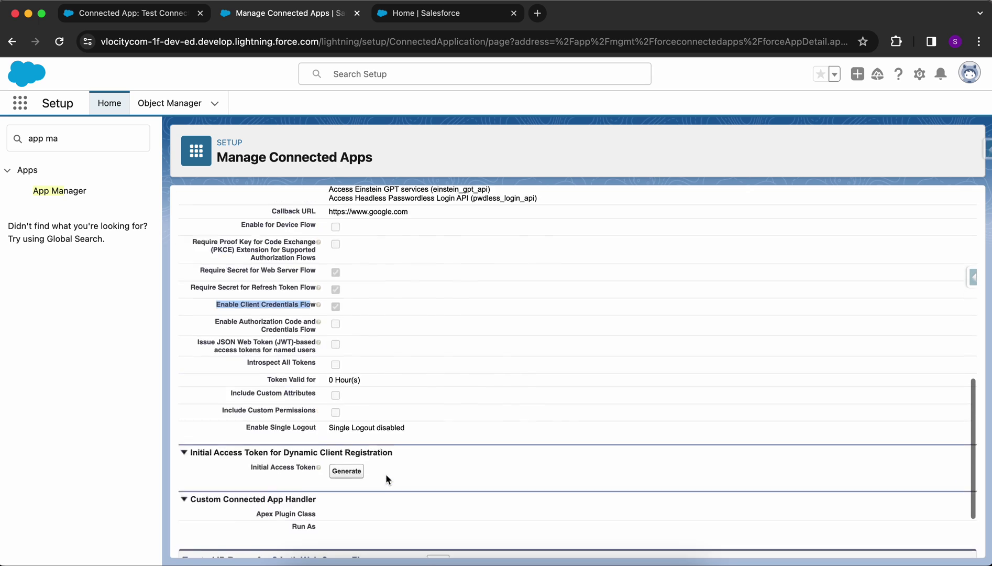
Step: Check the Client Credentials Flow Run As user on the app's Manage page
click(498, 248)
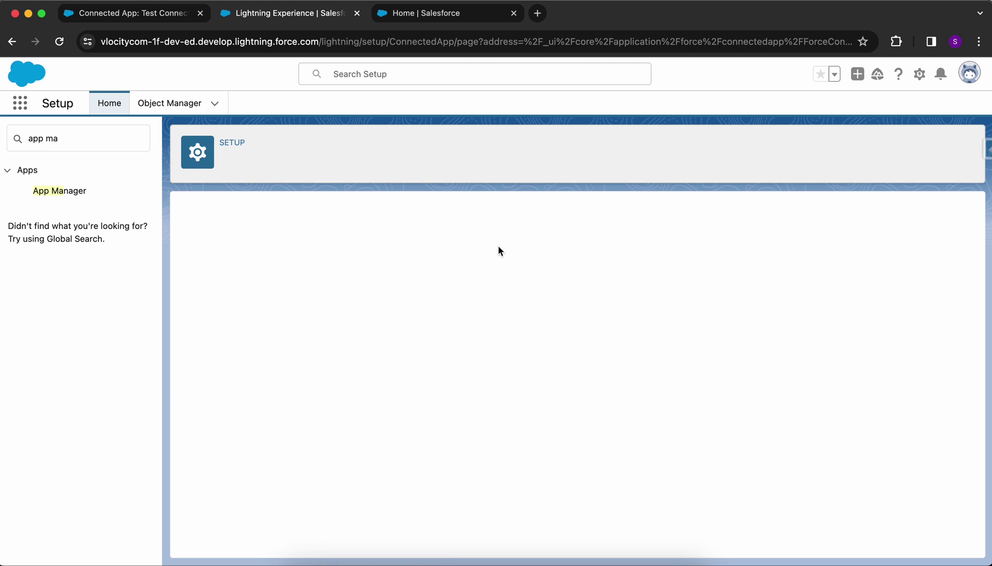
scroll(498, 246, down, 4)
scroll(498, 247, down, 7)
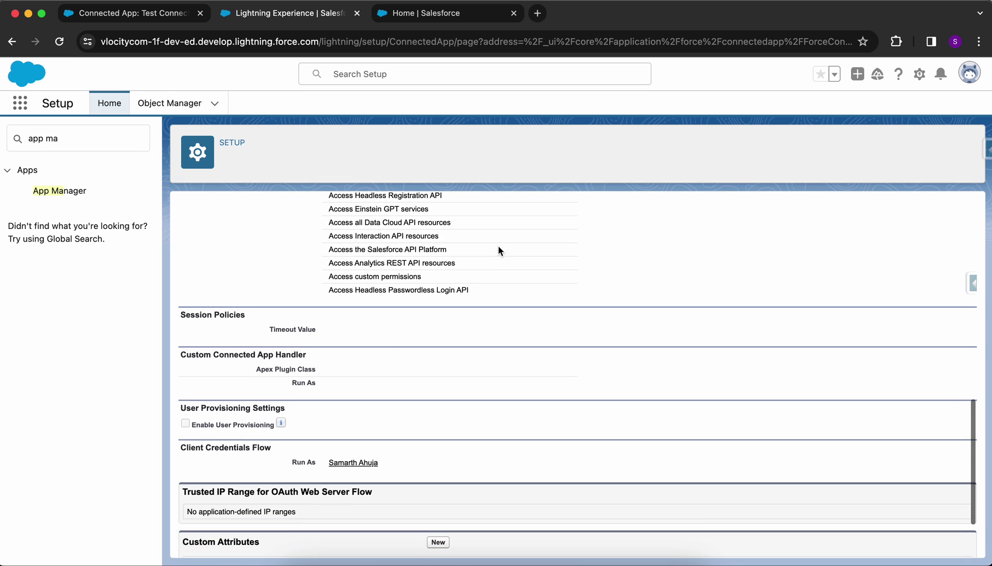
scroll(280, 397, down, 1)
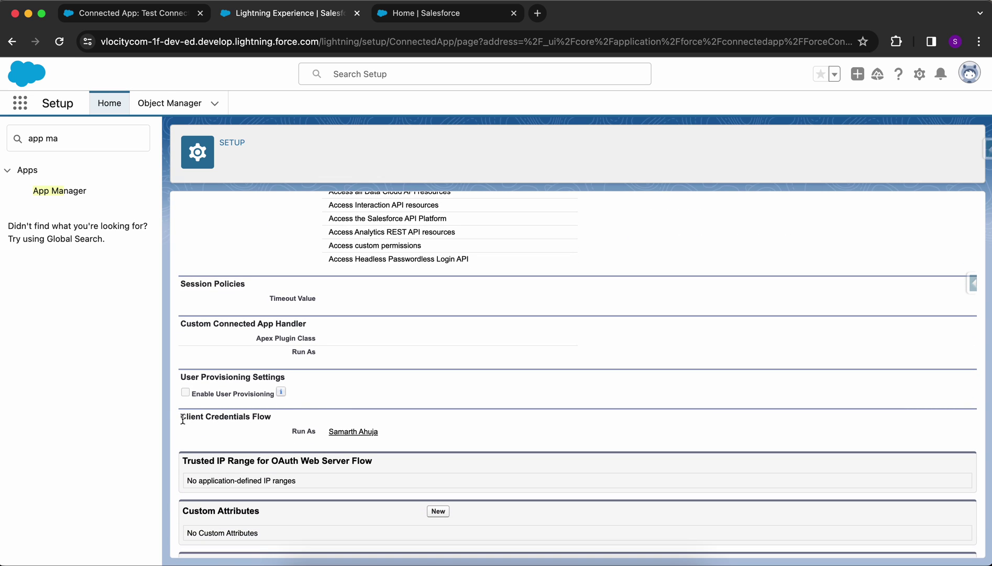
drag(181, 420, 265, 415)
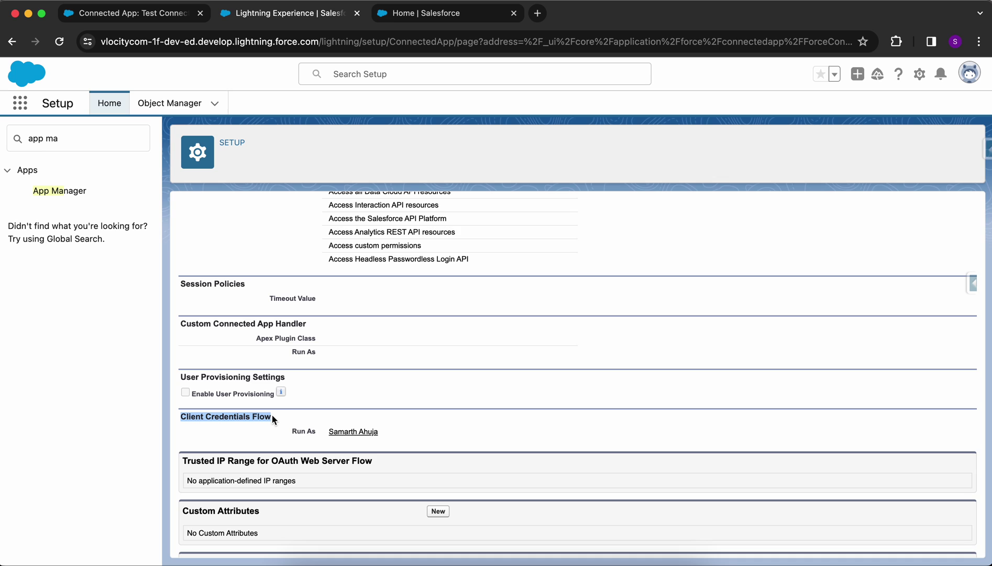
drag(294, 433, 323, 431)
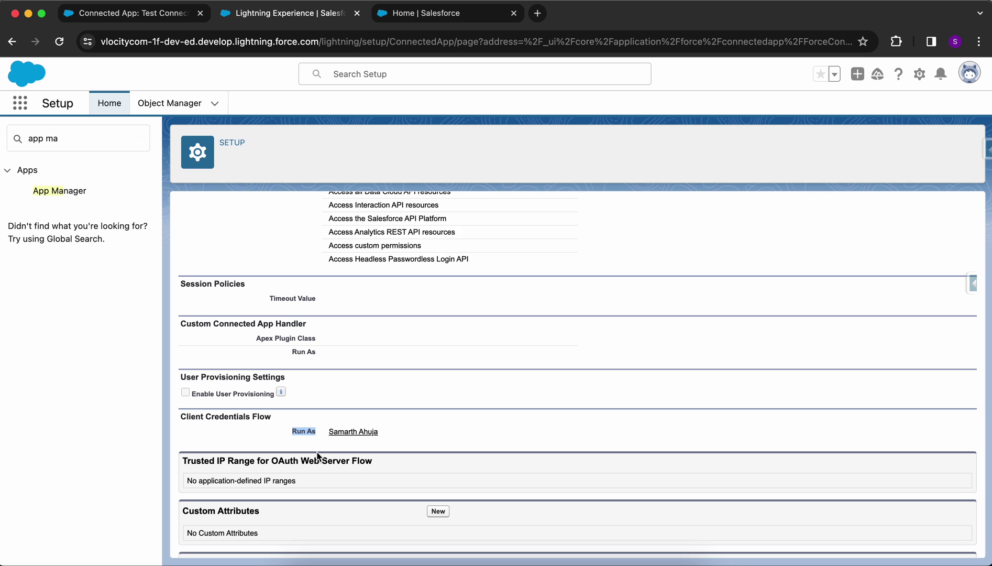
scroll(317, 451, up, 9)
scroll(317, 451, down, 6)
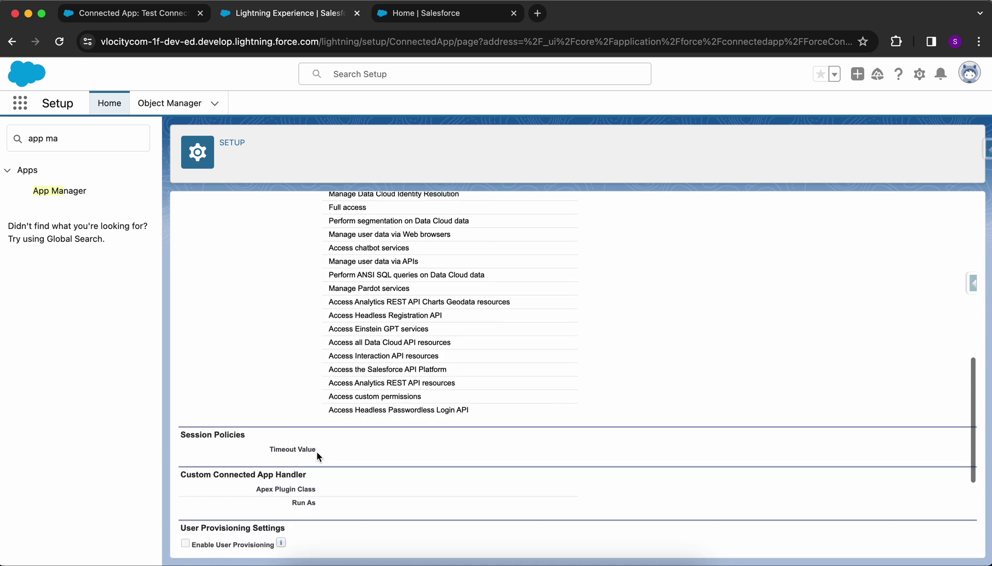
scroll(316, 451, down, 4)
scroll(316, 451, up, 15)
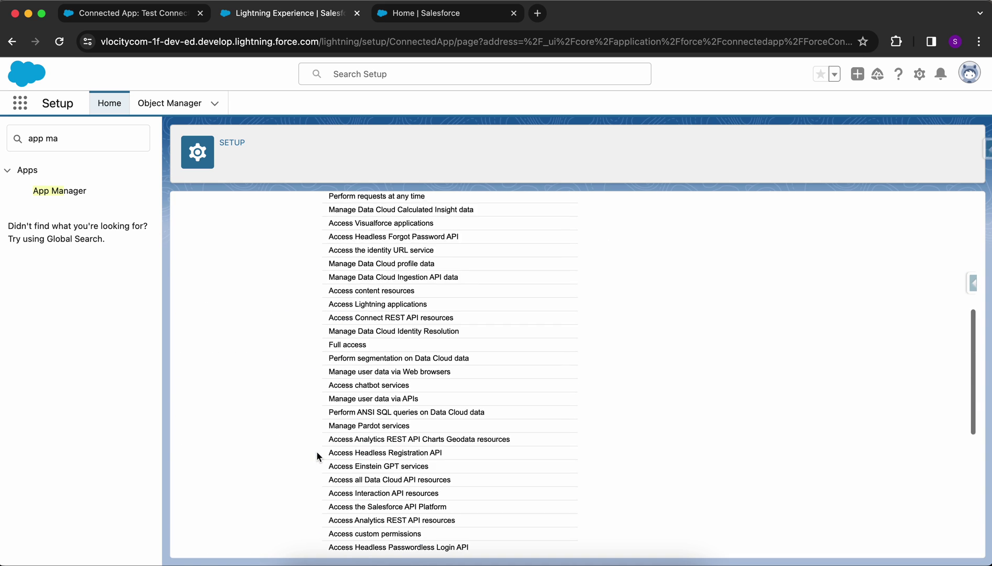
click(416, 7)
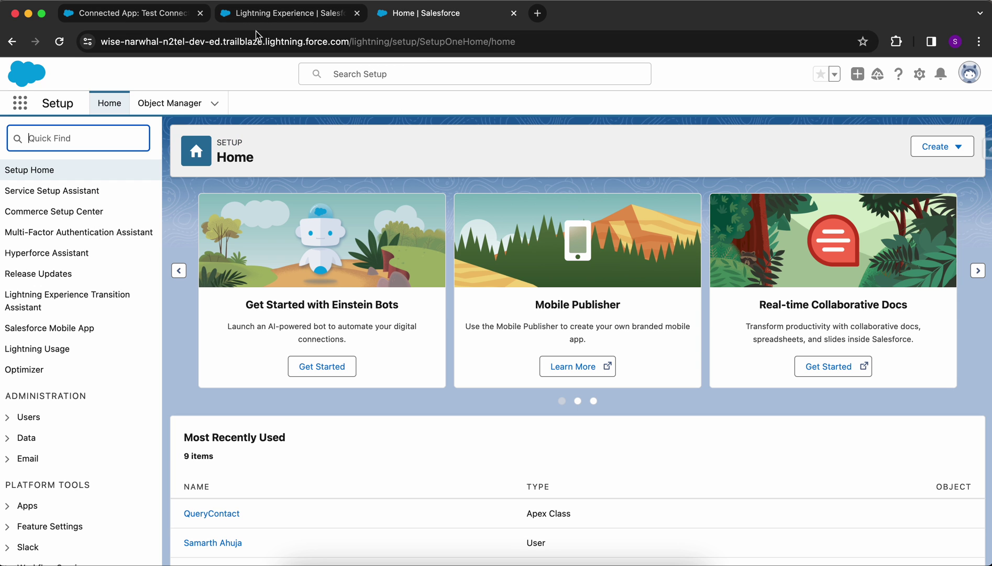
Step: Use Quick Find 'named c' to reach the External Credentials list under Named Credentials
click(120, 137)
text(named c)
click(86, 190)
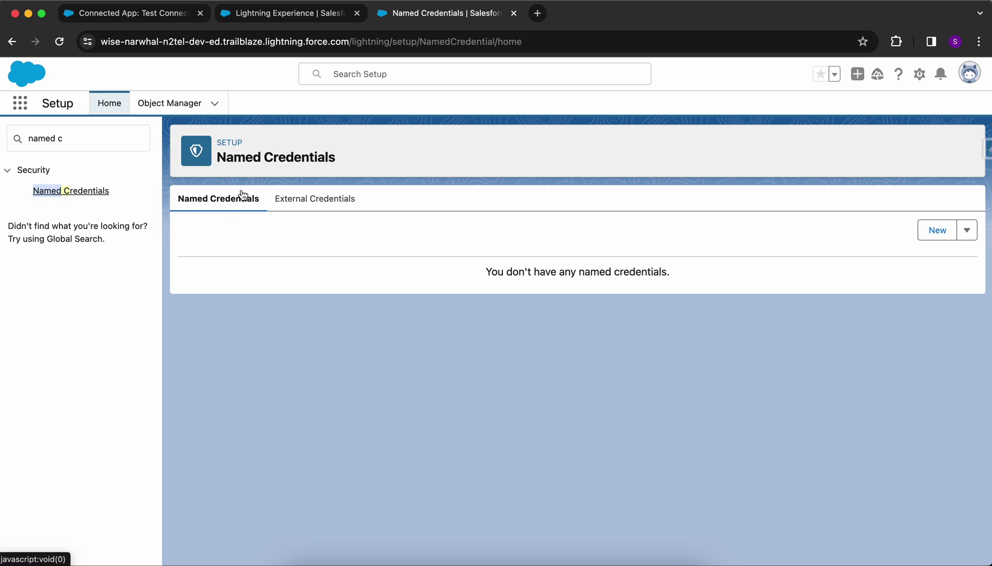
click(294, 204)
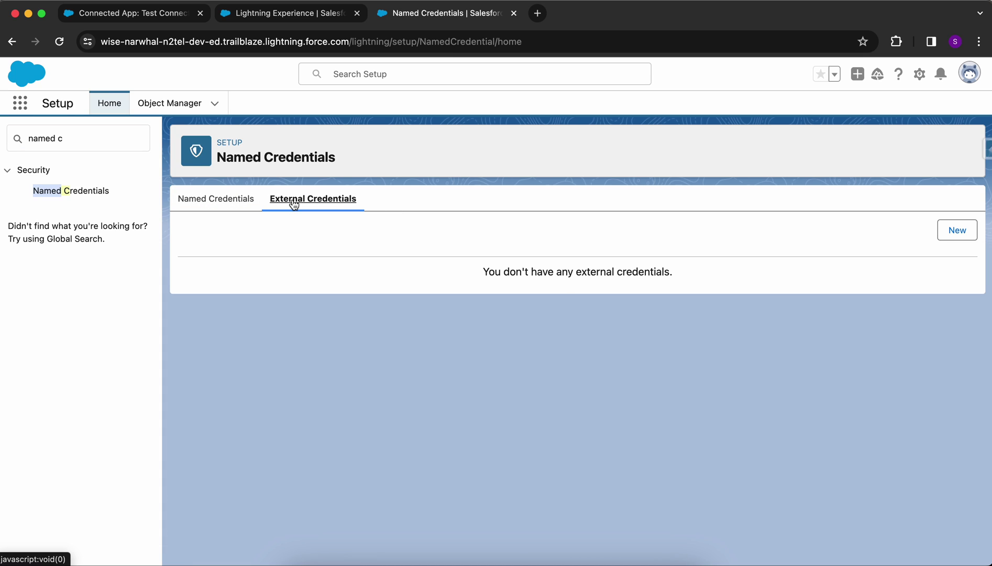
Step: Draft external credential 'Test Cred Flow': OAuth 2.0, Client Credentials with Client Secret, credentials in body
click(951, 236)
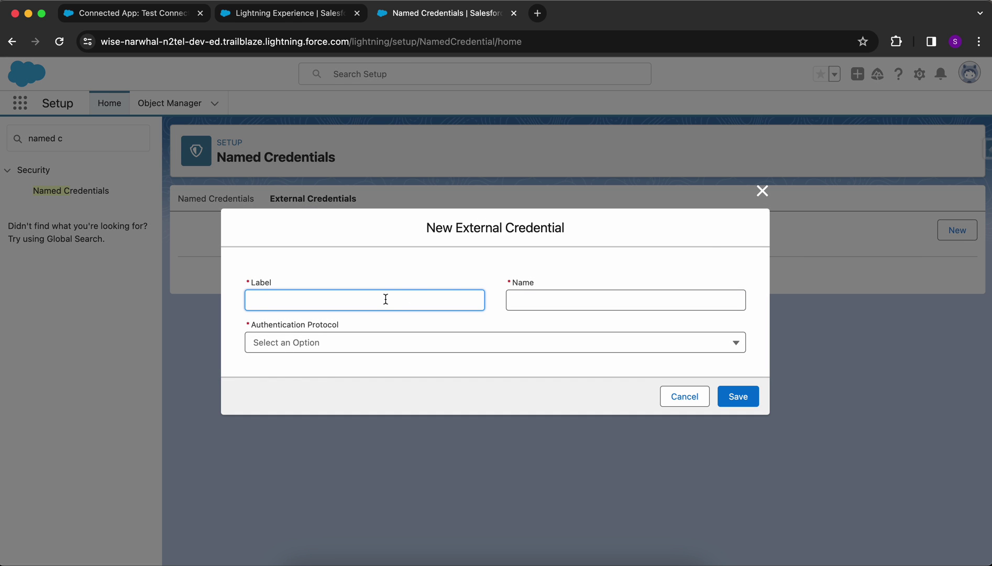
text(Test Cred Flow)
key(Tab)
click(495, 344)
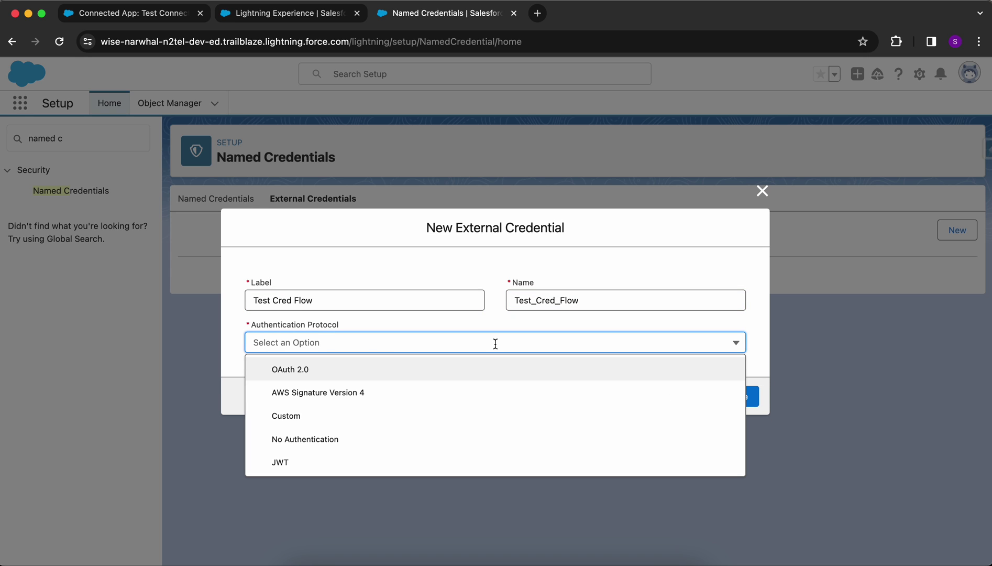
click(379, 370)
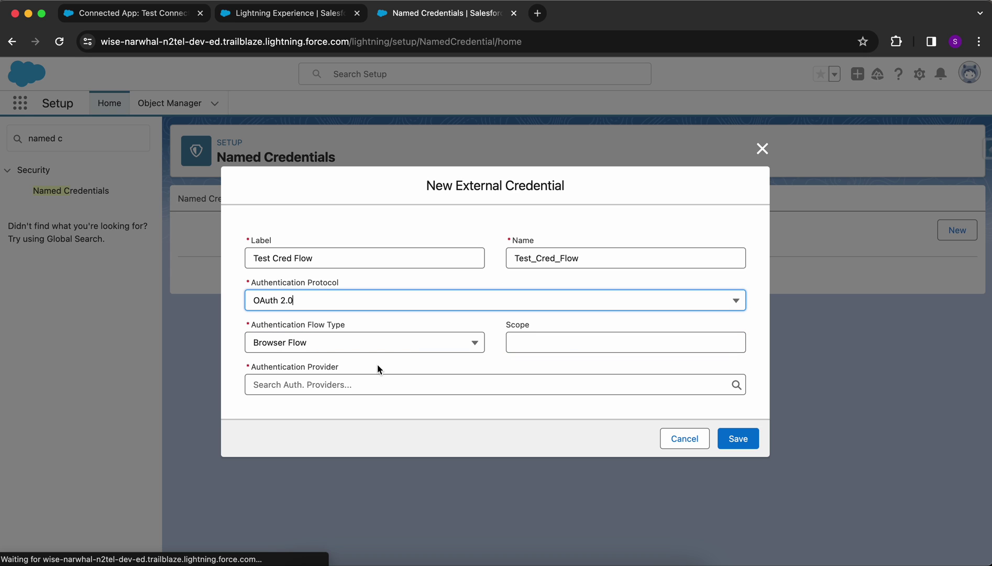
click(364, 344)
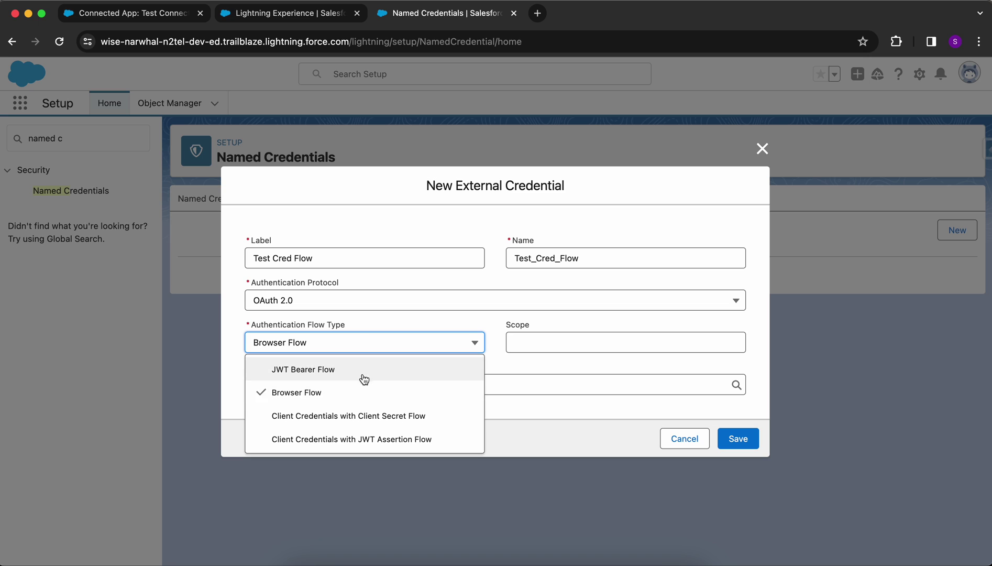
click(370, 416)
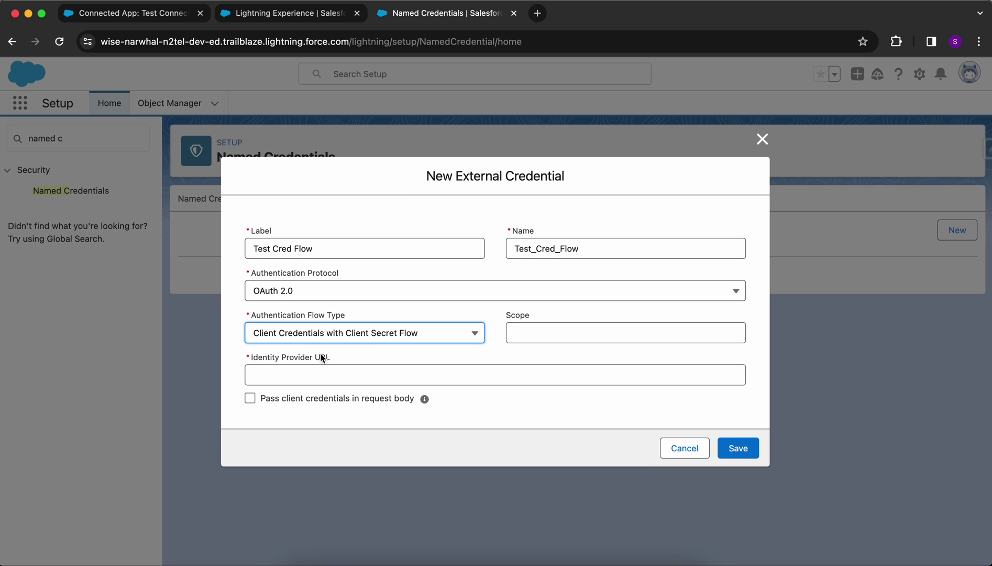
click(250, 399)
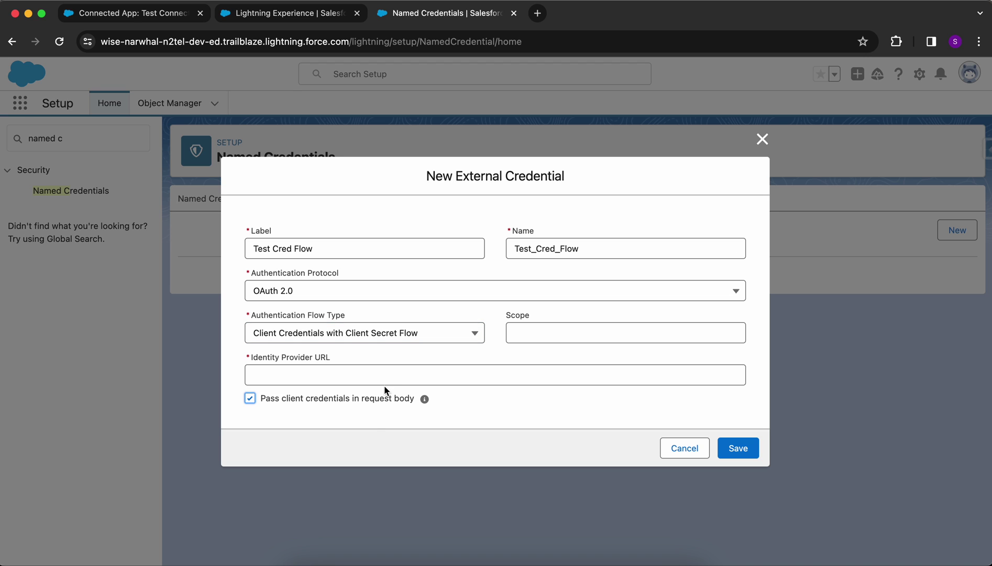
click(321, 21)
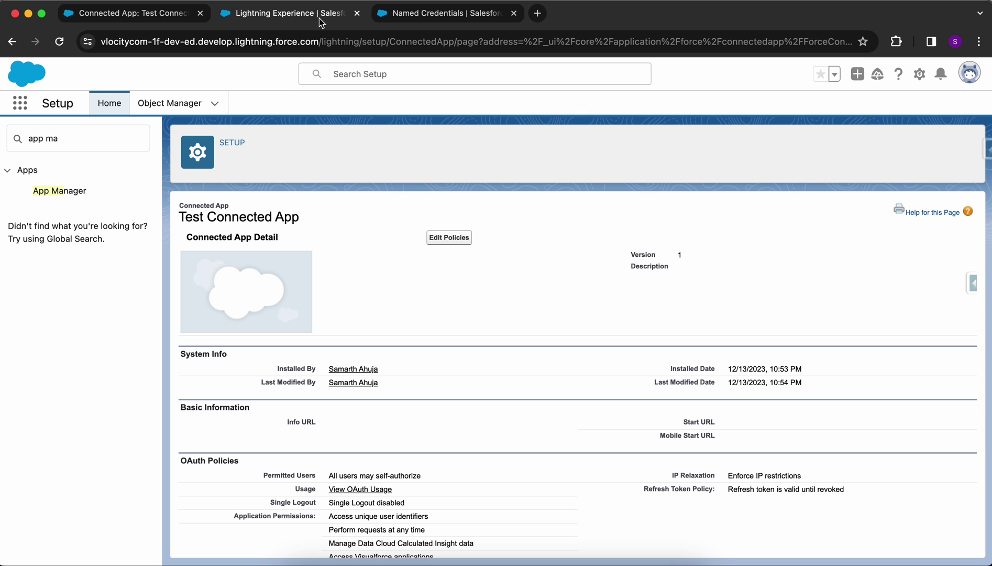
Step: Copy the org's current My Domain URL from the My Domain settings page
click(117, 137)
key(BackSpace)
key(BackSpace)
key(BackSpace)
key(BackSpace)
key(BackSpace)
key(BackSpace)
text(m)
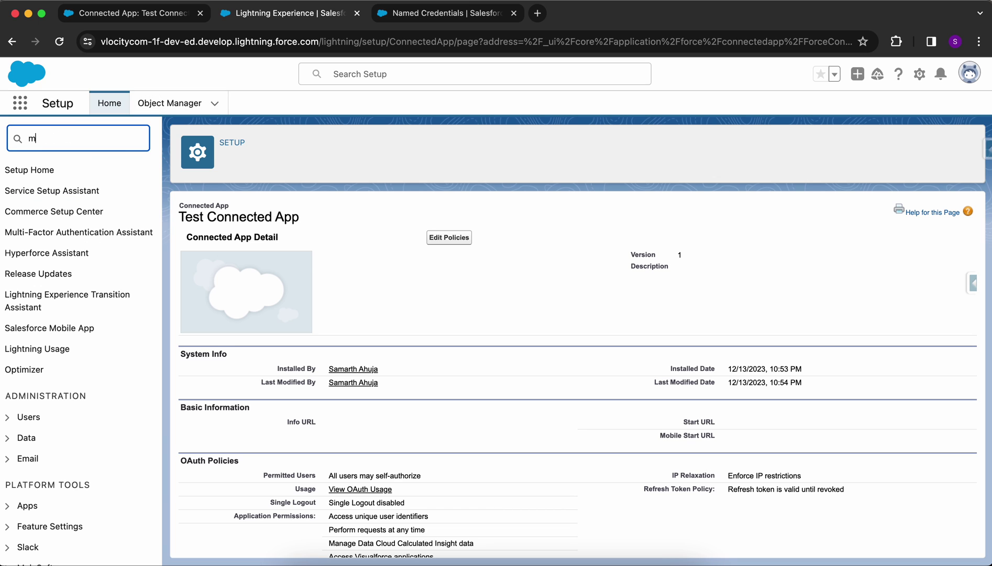
text(y dom)
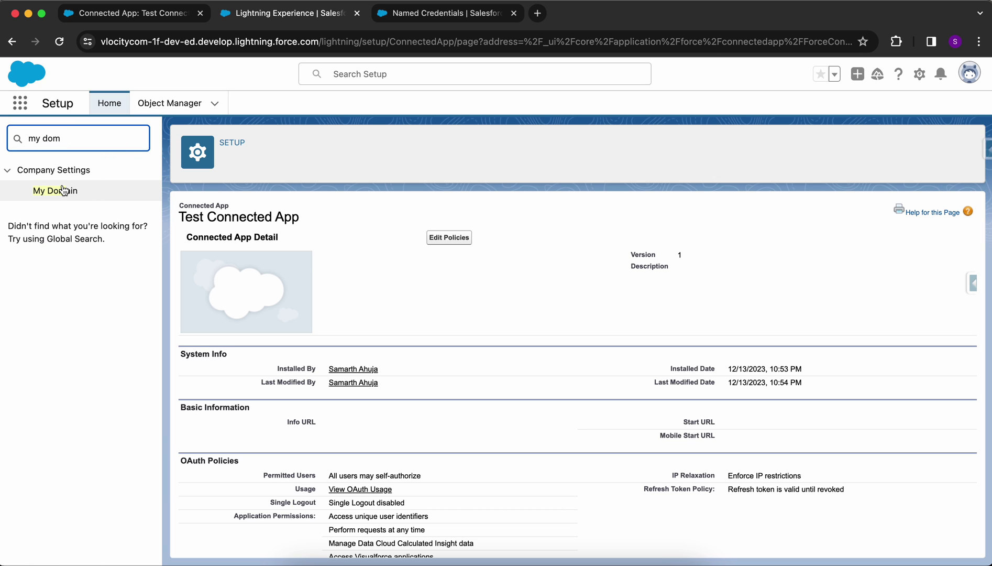
click(62, 191)
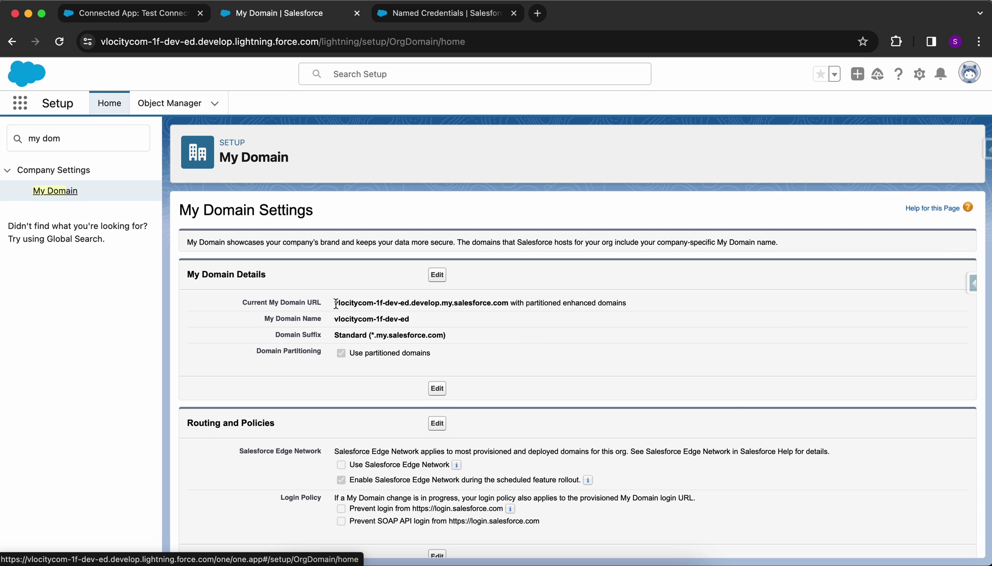
drag(334, 303, 510, 304)
key(super+c)
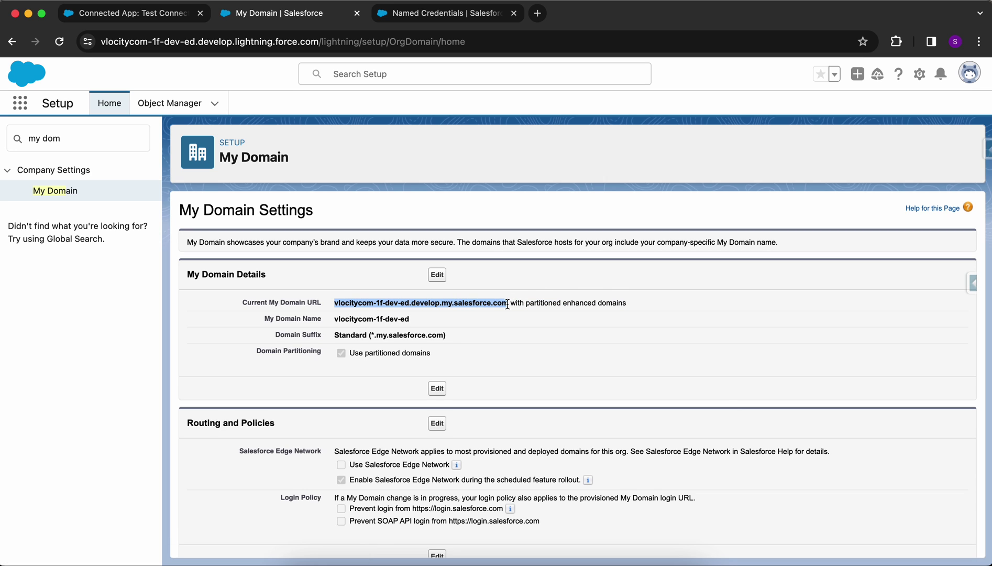
click(429, 9)
click(337, 368)
text(ht)
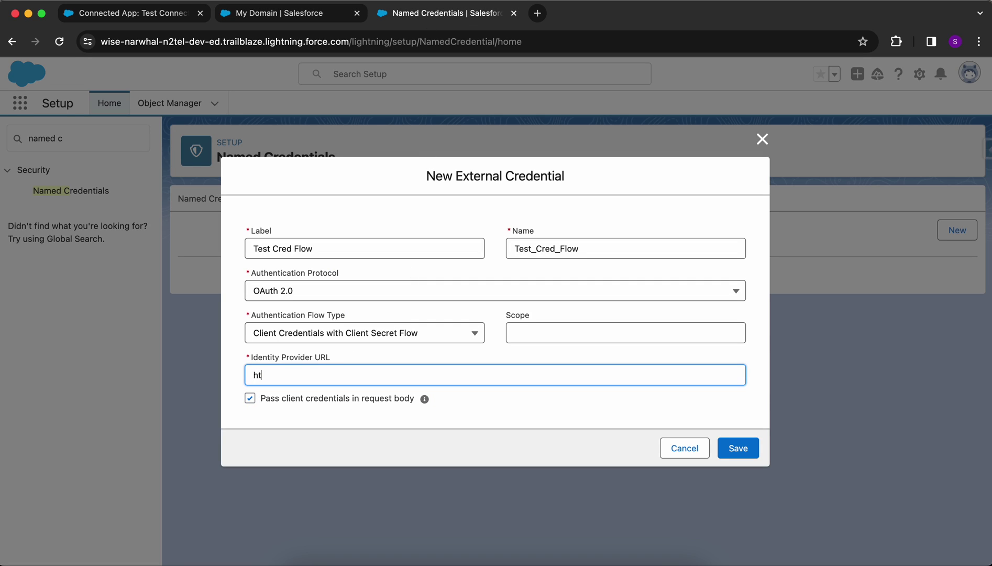
text(tps://)
key(super+v)
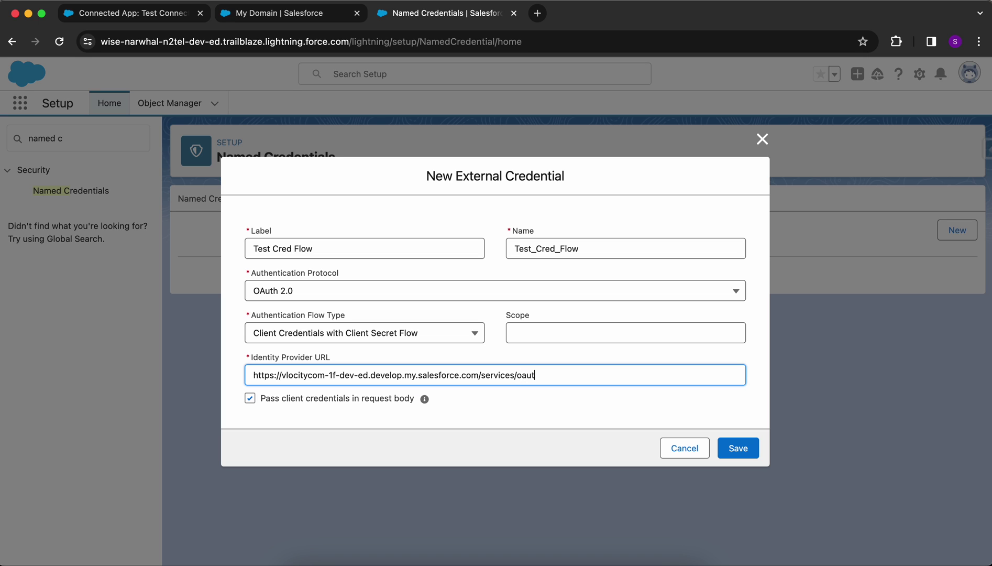
text(h2/token)
drag(478, 375, 582, 375)
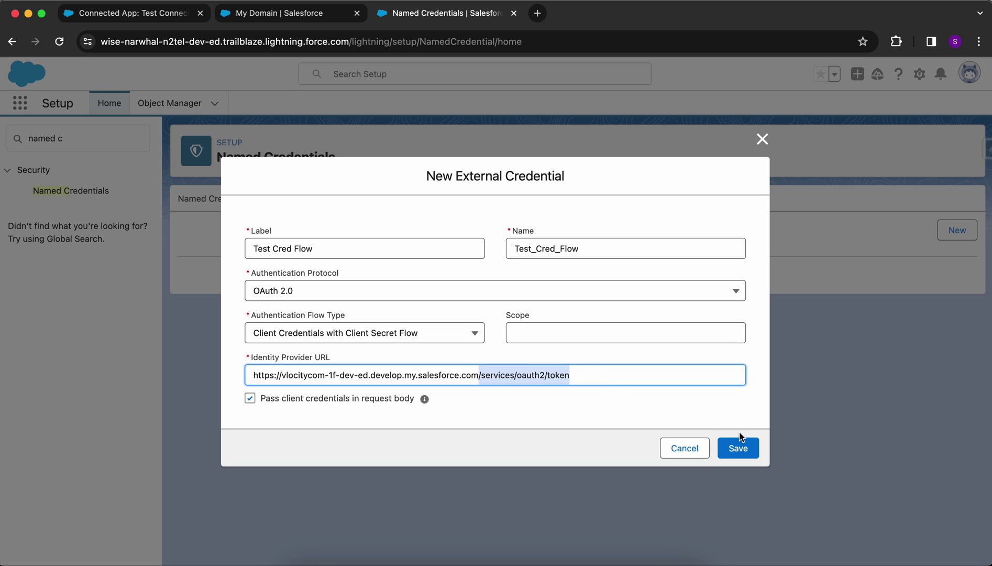
click(740, 449)
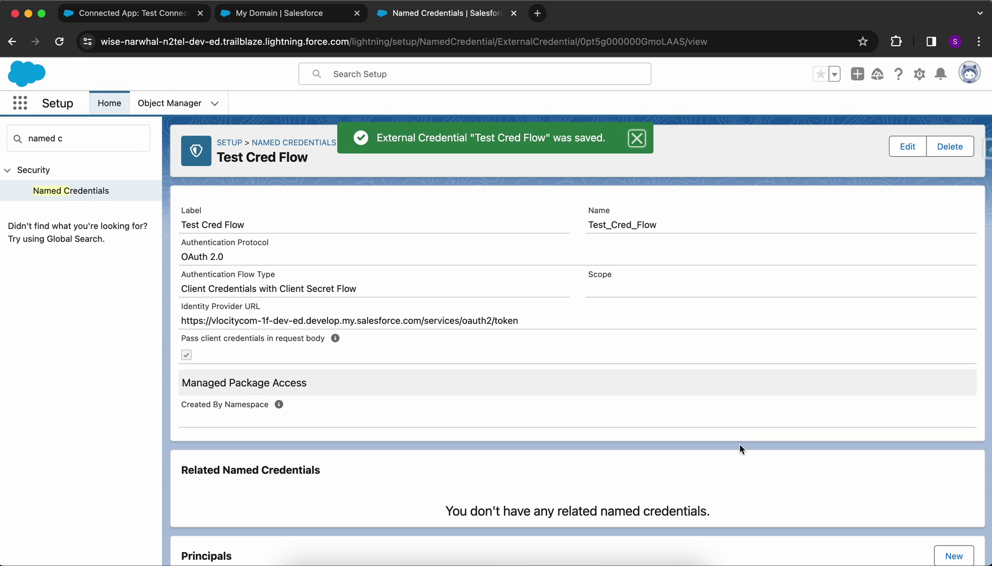
scroll(741, 449, down, 4)
scroll(739, 444, down, 3)
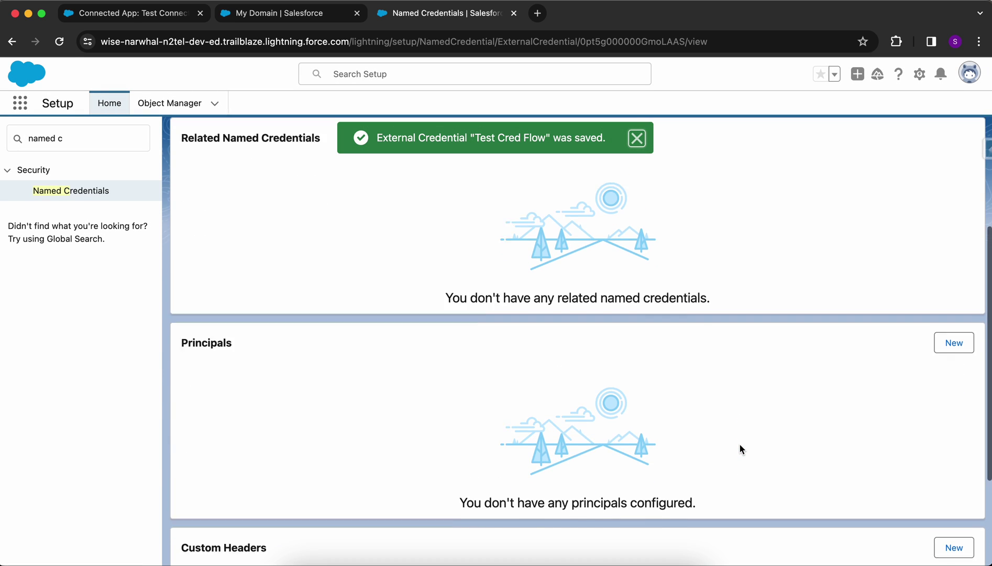
scroll(740, 444, up, 6)
scroll(740, 444, down, 8)
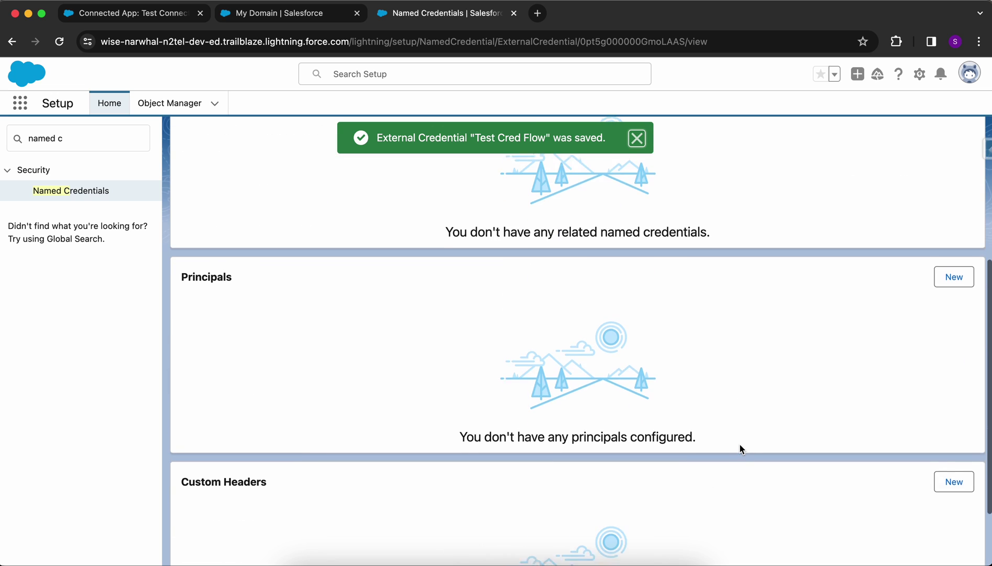
scroll(930, 266, up, 9)
scroll(771, 406, down, 8)
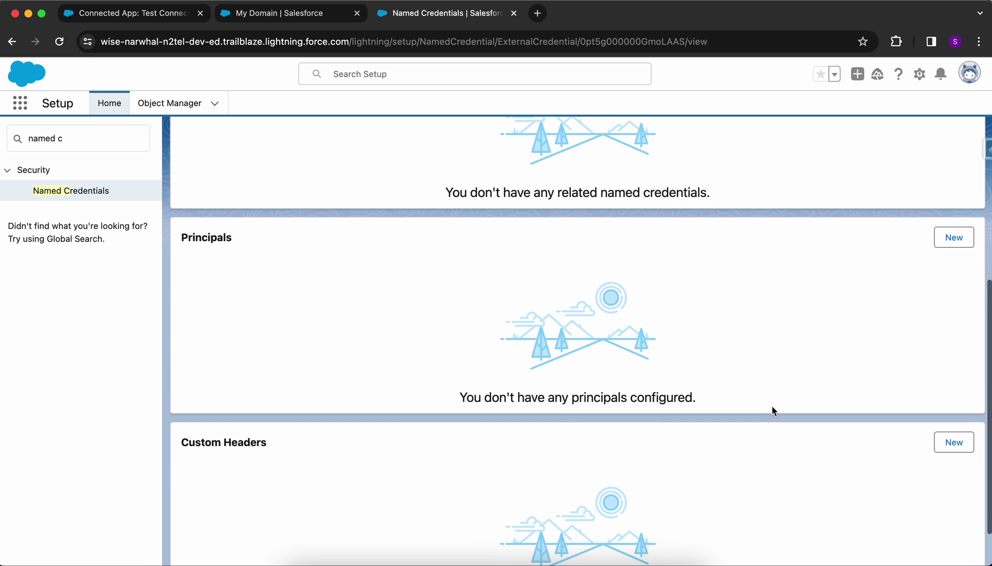
Step: Add principal 'Client Cred' holding the connected app's consumer key and secret, and save it
click(954, 239)
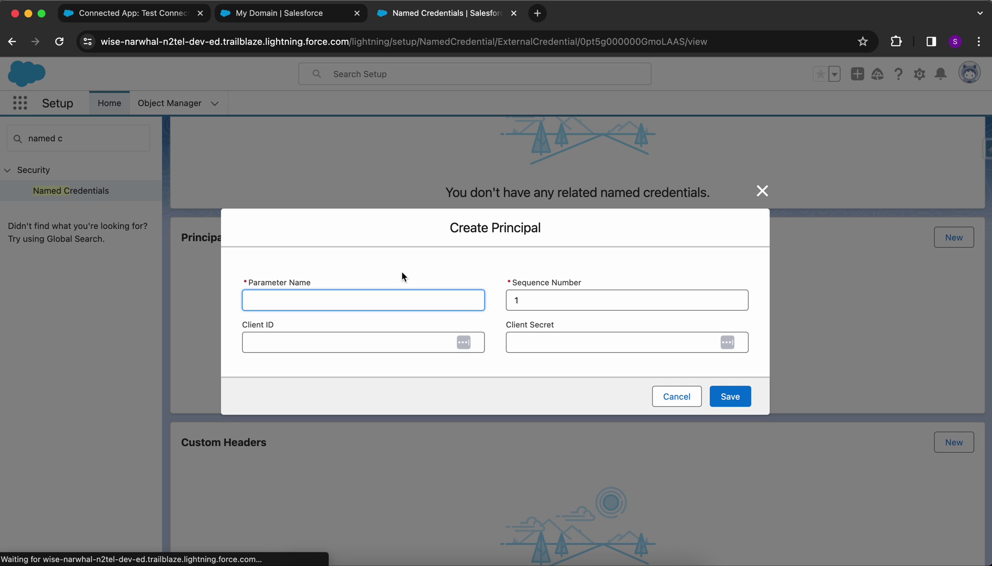
text(Client Cred)
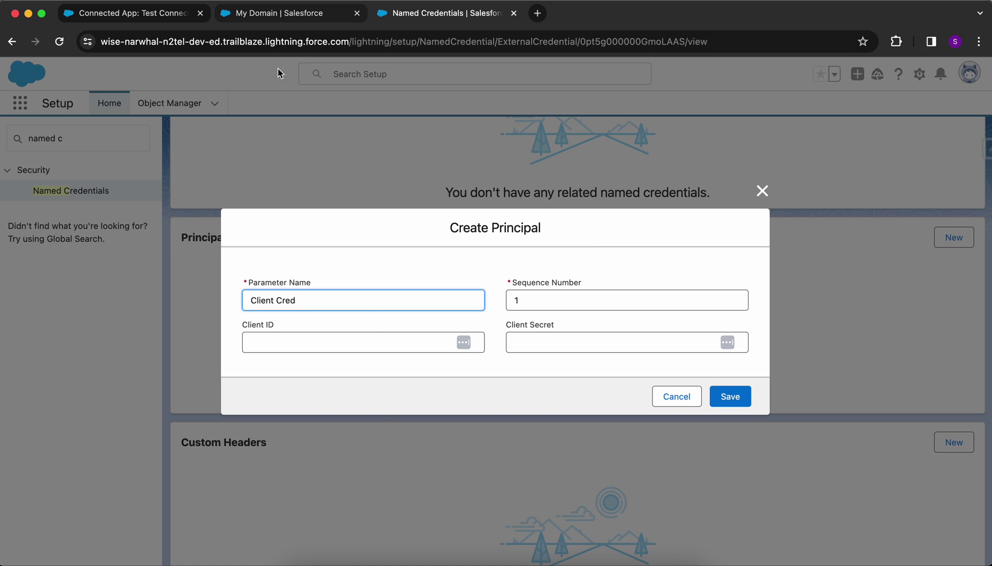
click(365, 344)
click(583, 350)
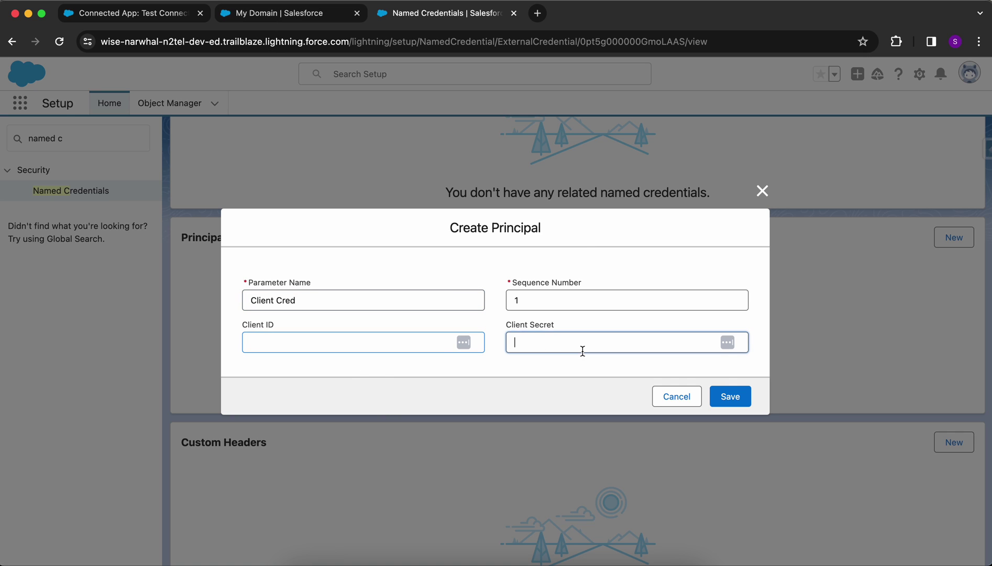
click(224, 17)
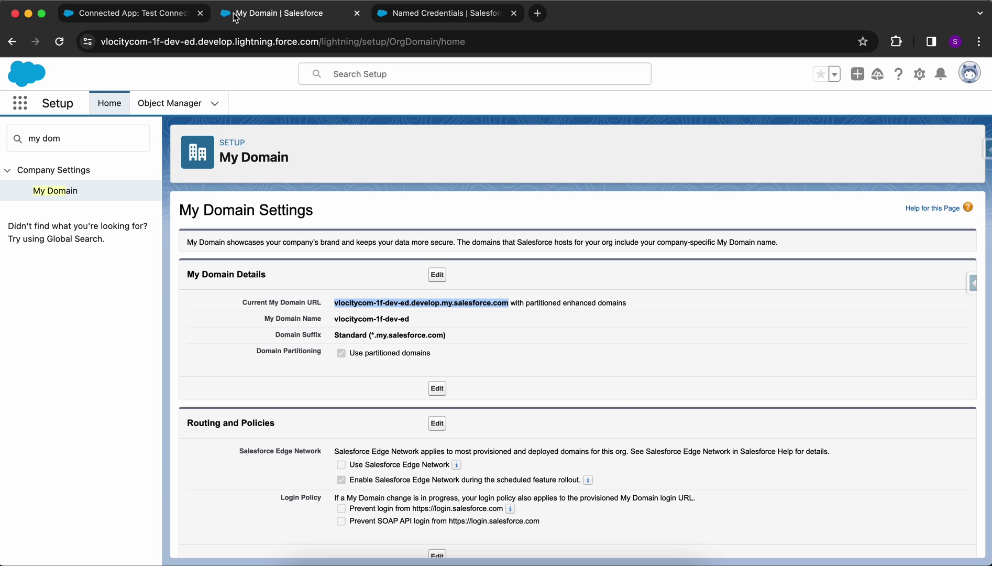
click(159, 16)
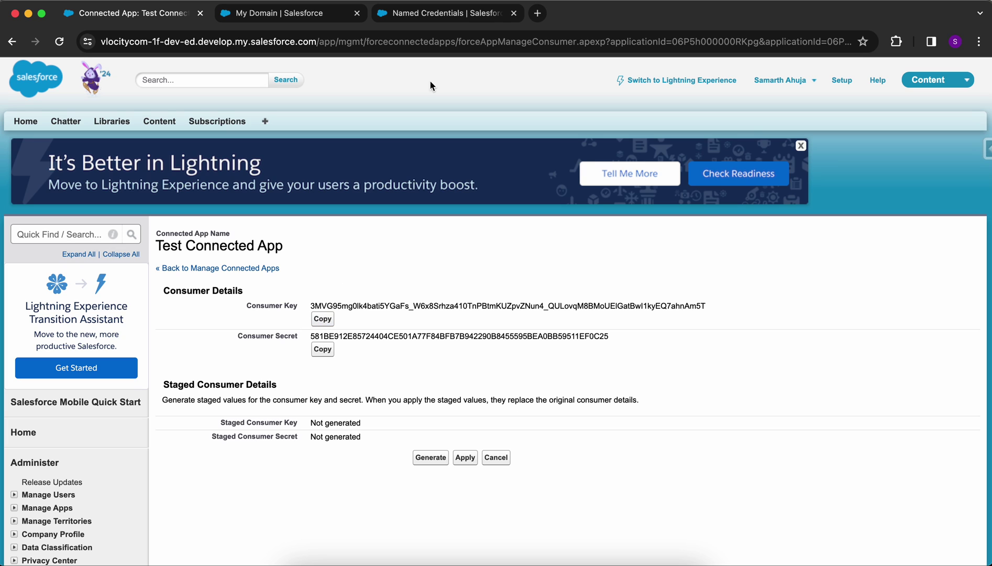
click(445, 13)
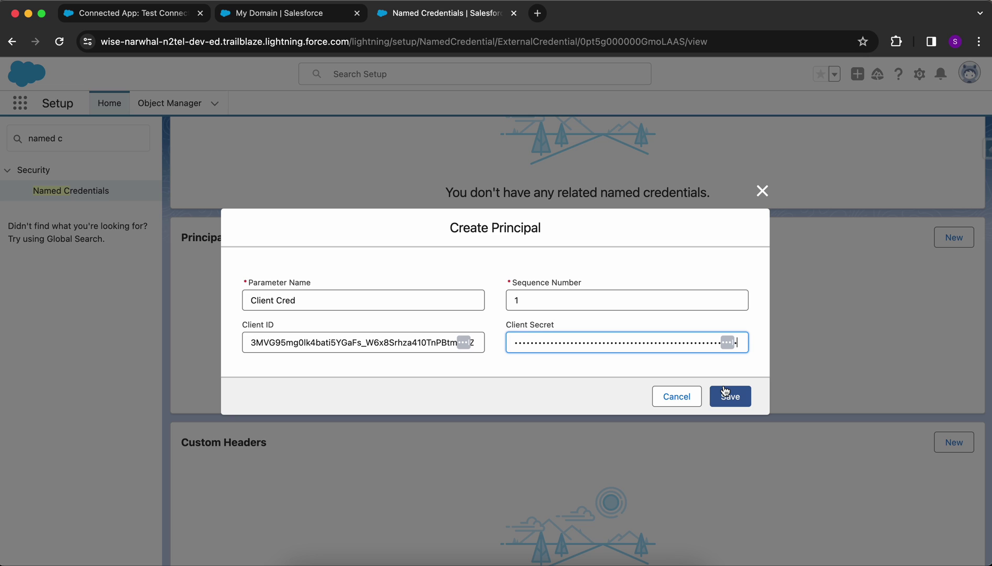
click(727, 394)
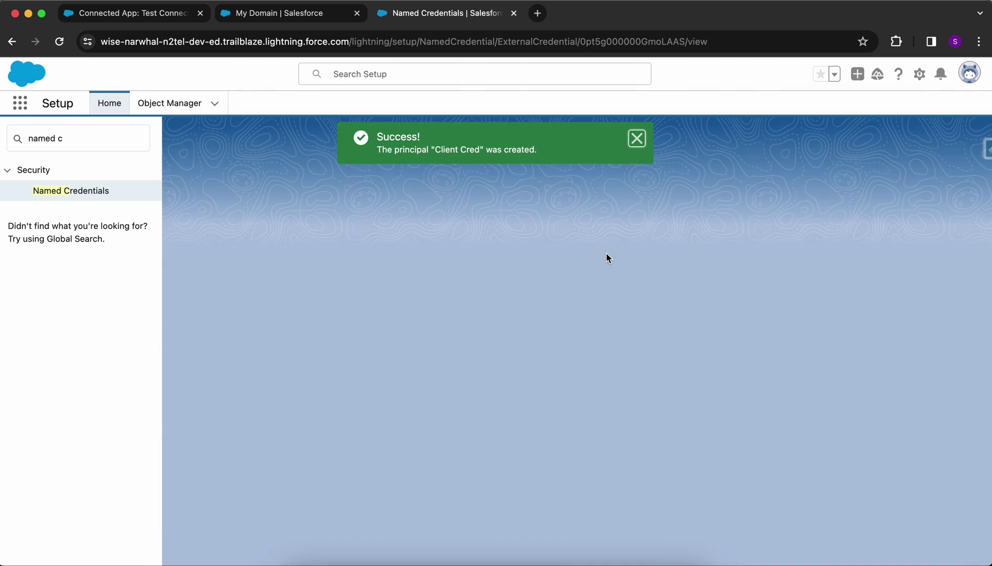
scroll(606, 252, down, 10)
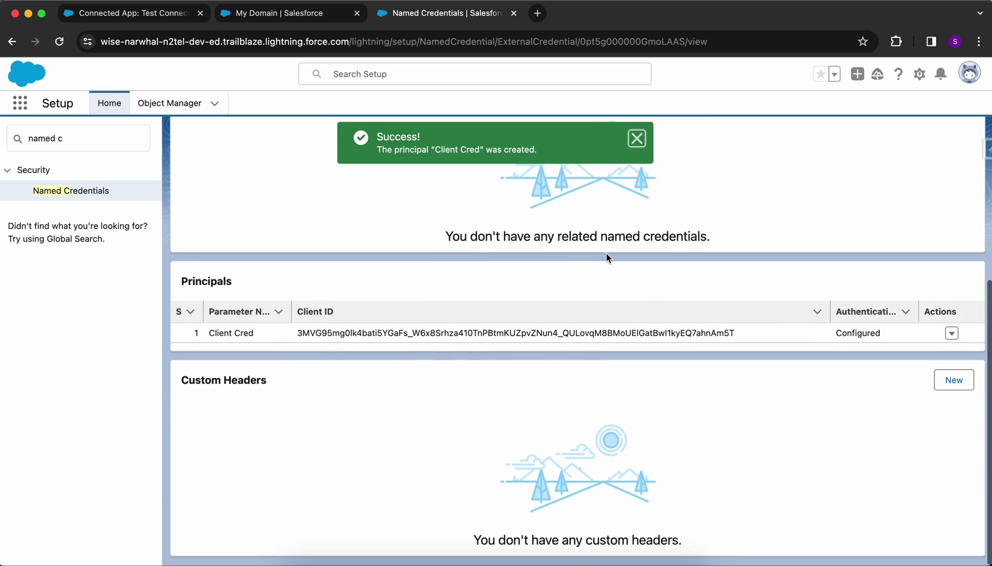
scroll(439, 325, left, 3)
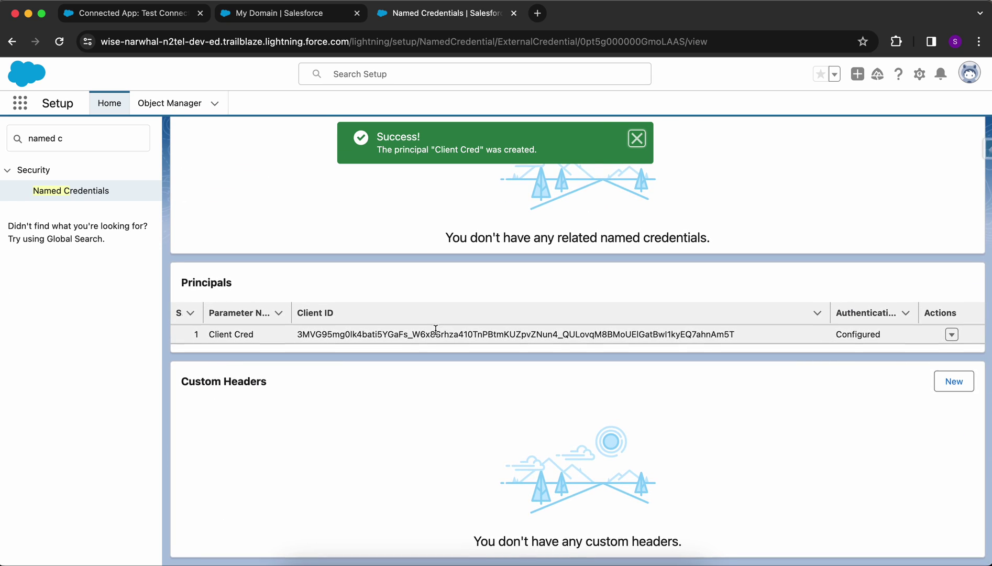
scroll(436, 329, up, 8)
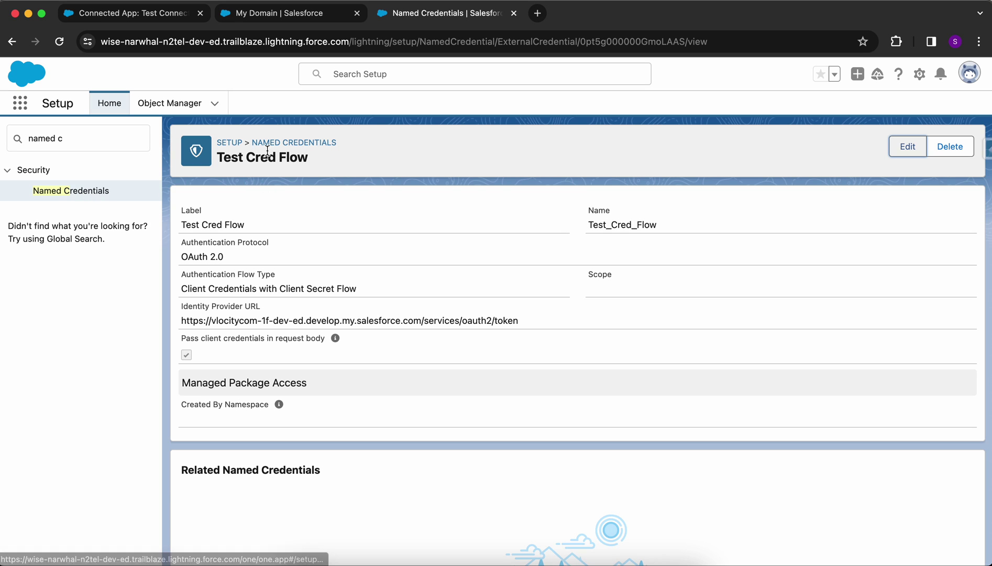
Step: Start a new named credential labelled 'Test Client Cred' from the Named Credentials tab
click(301, 149)
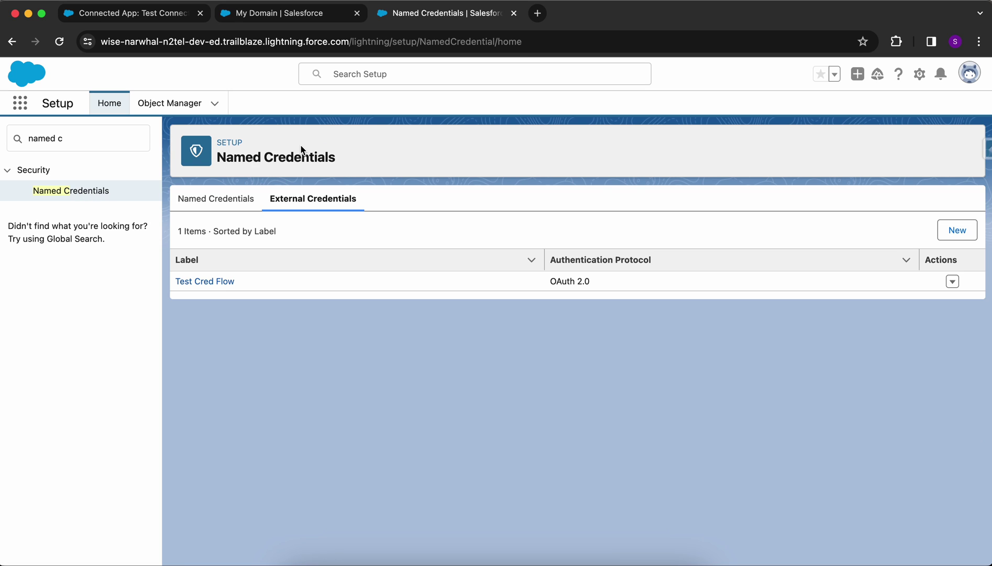
click(235, 195)
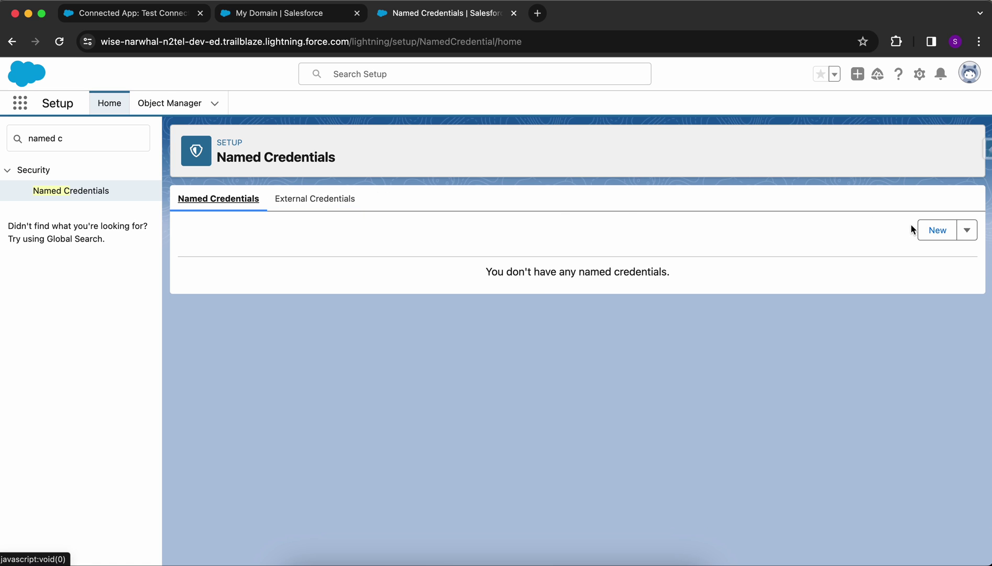
click(935, 230)
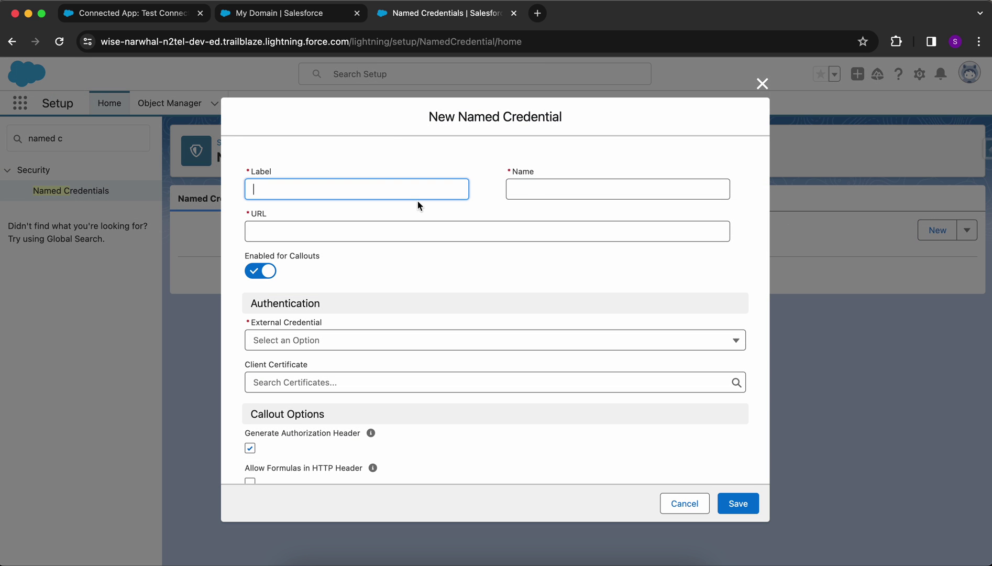
text(Test Client Cred)
click(288, 228)
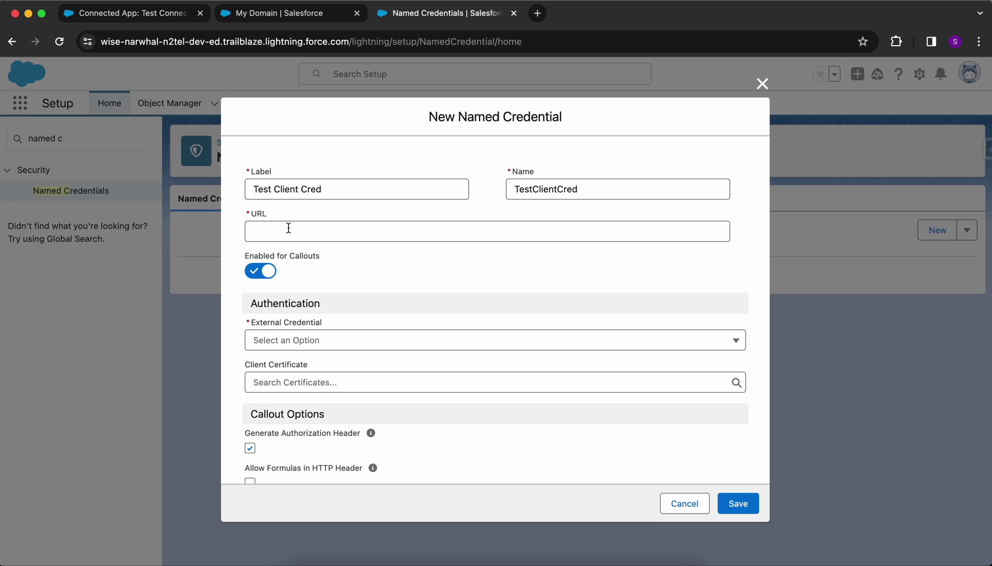
click(304, 13)
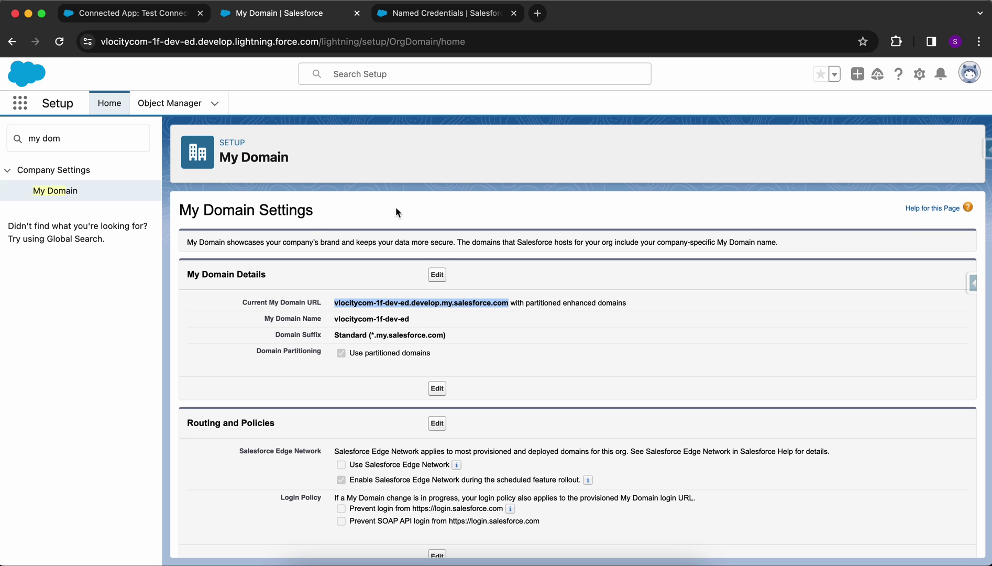
click(411, 15)
click(359, 228)
text(h)
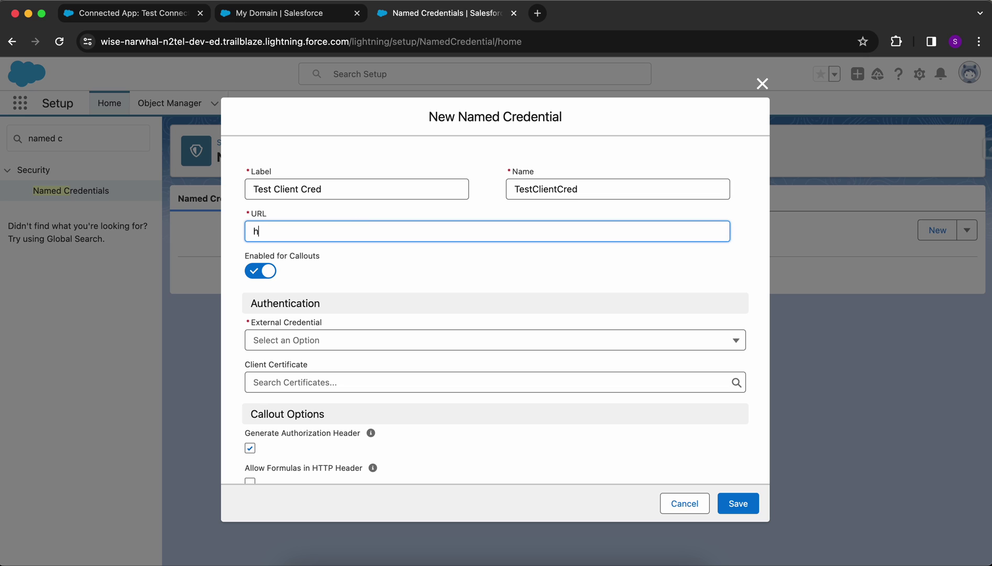
text(ttps://)
text(vlocitycom-1f-dev-ed.develop.my.salesforce.com)
scroll(303, 269, down, 5)
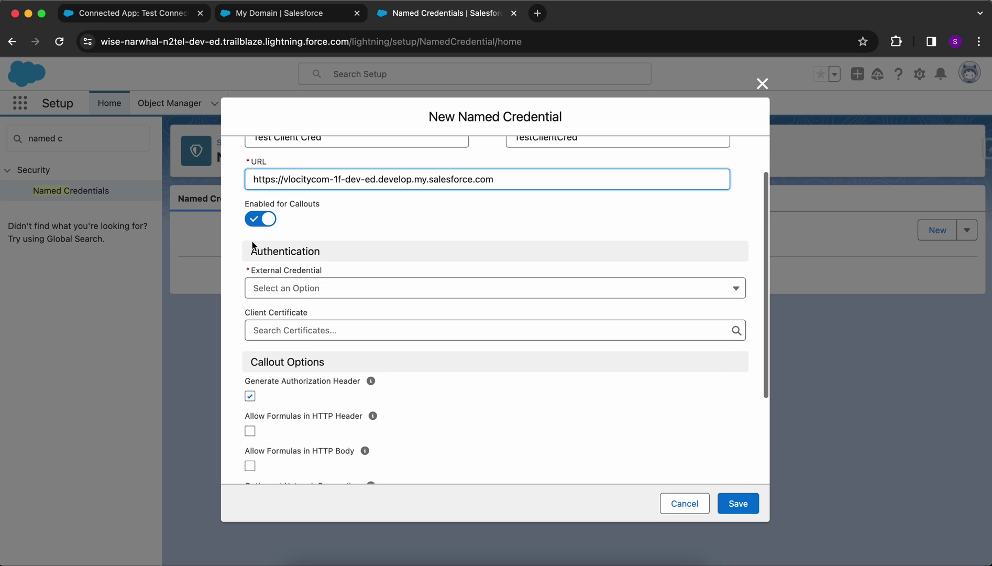
click(309, 201)
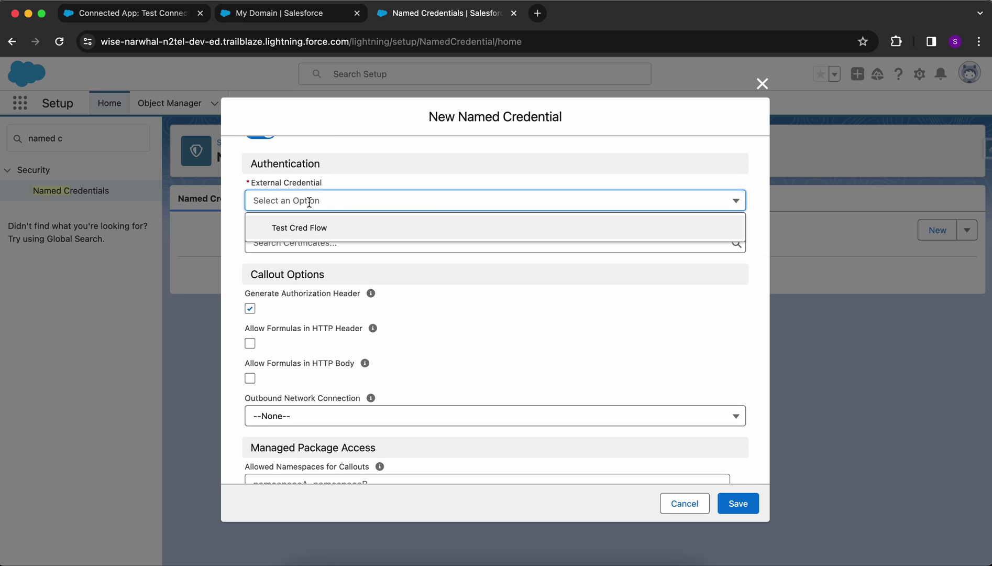
click(314, 229)
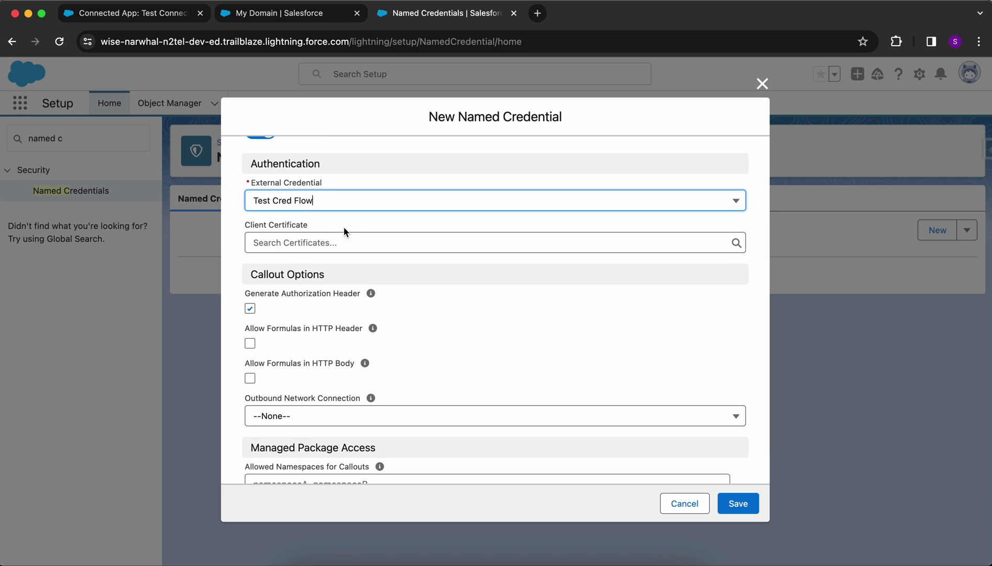
scroll(334, 269, down, 2)
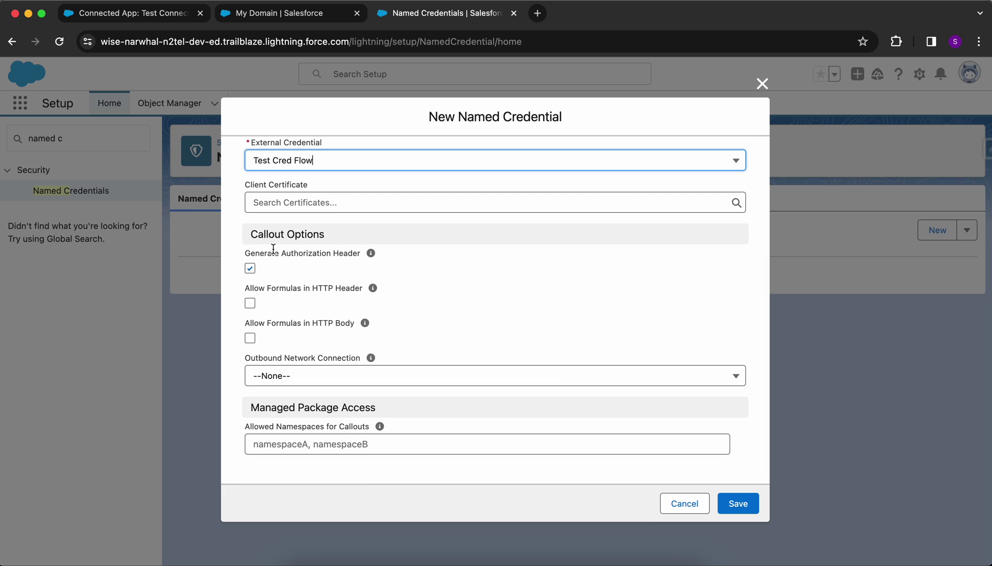
mouse_move(372, 253)
click(729, 507)
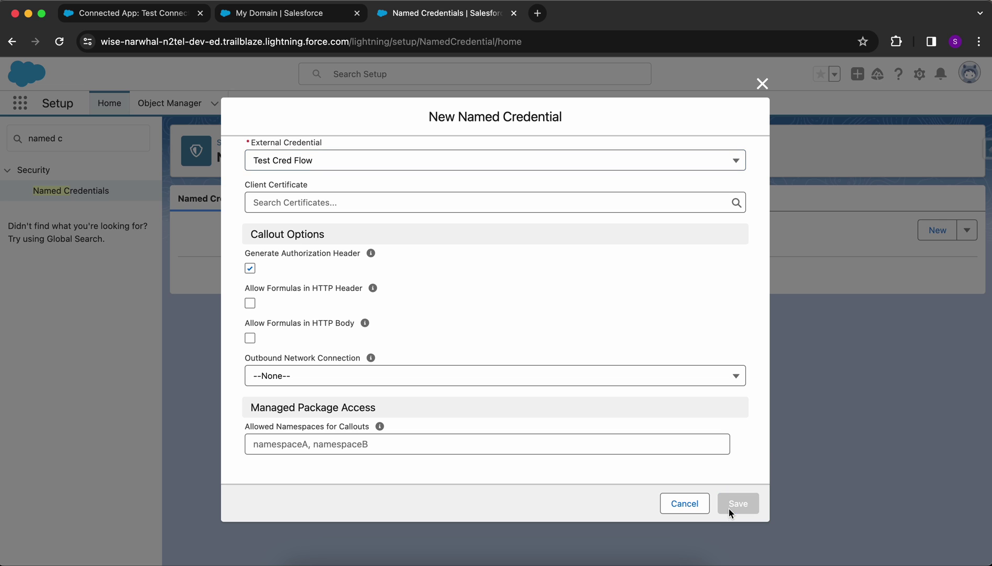
scroll(717, 466, down, 6)
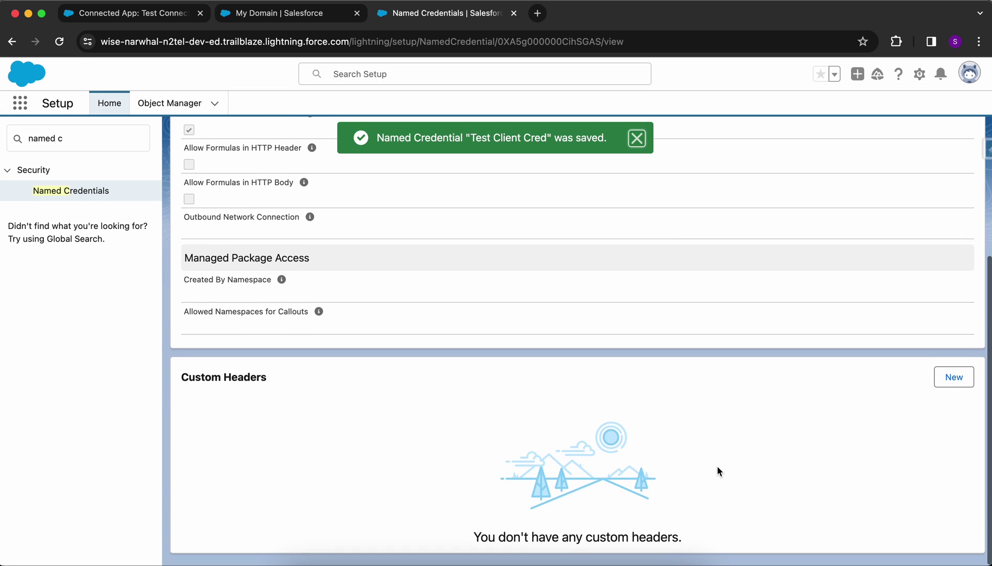
Step: Find Permission Sets with Quick Find 'permissio' and open External Credential Access
scroll(717, 465, up, 6)
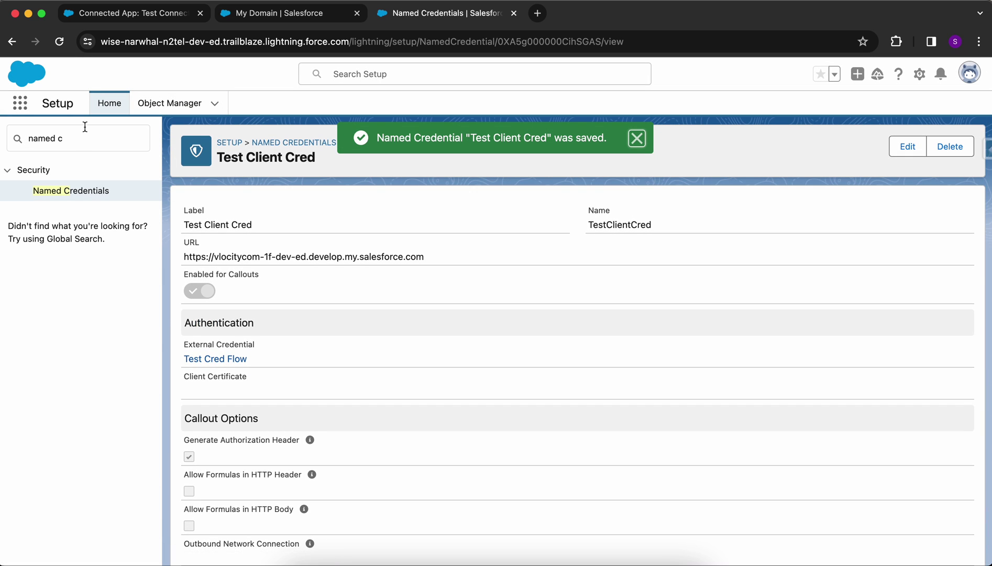
click(84, 126)
key(super+a)
key(BackSpace)
text(pe)
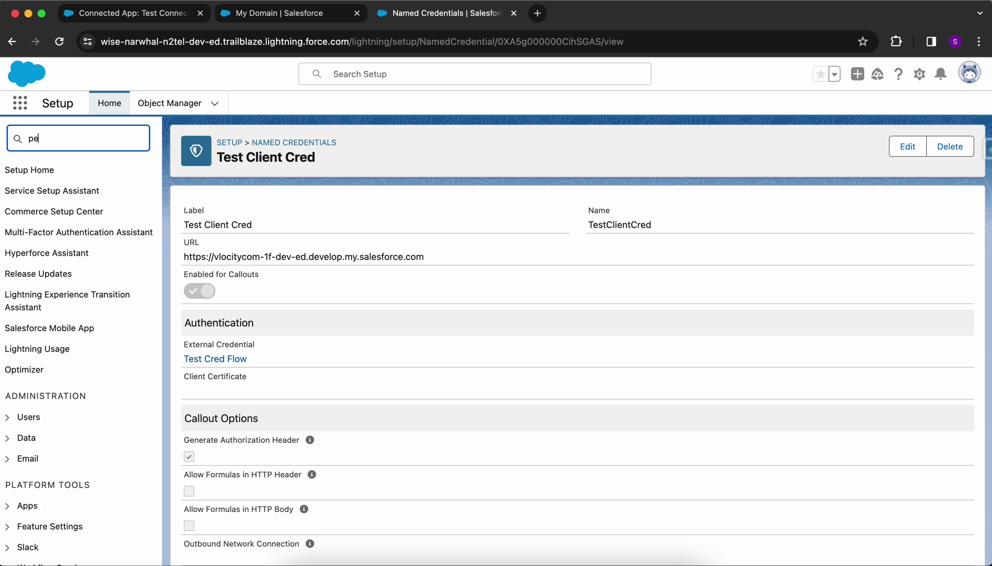
text(rmissio)
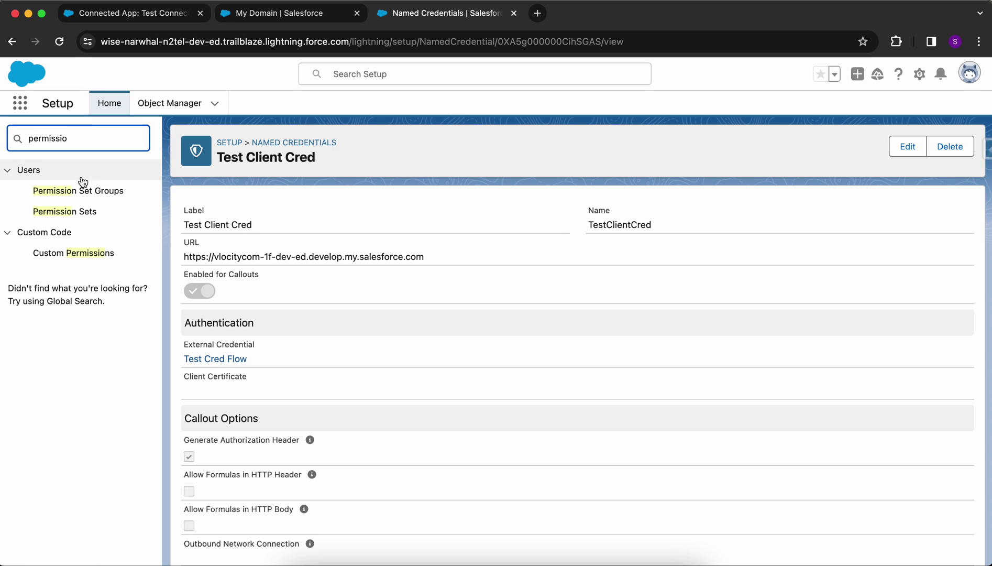
click(72, 212)
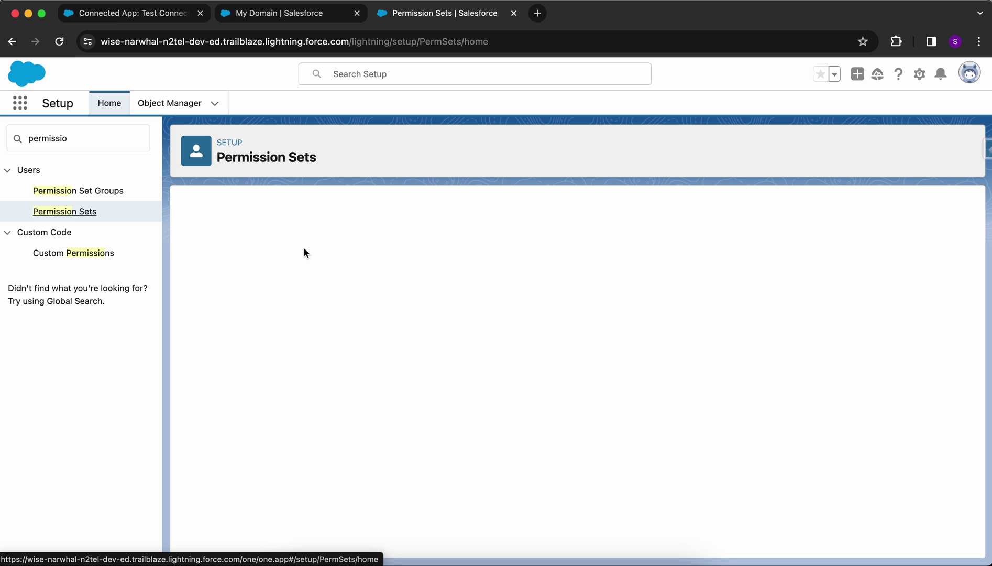
click(197, 280)
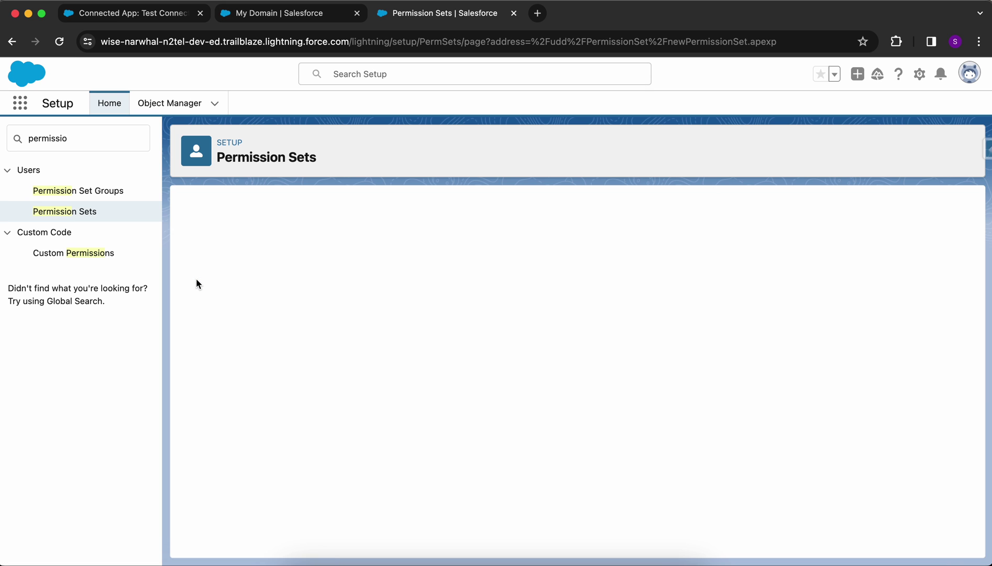
click(372, 299)
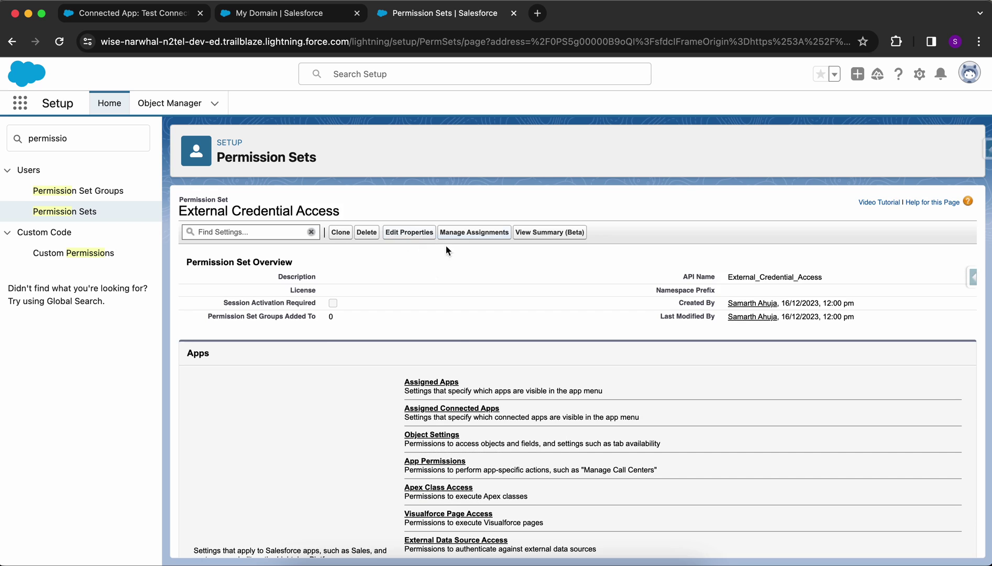
scroll(448, 262, down, 5)
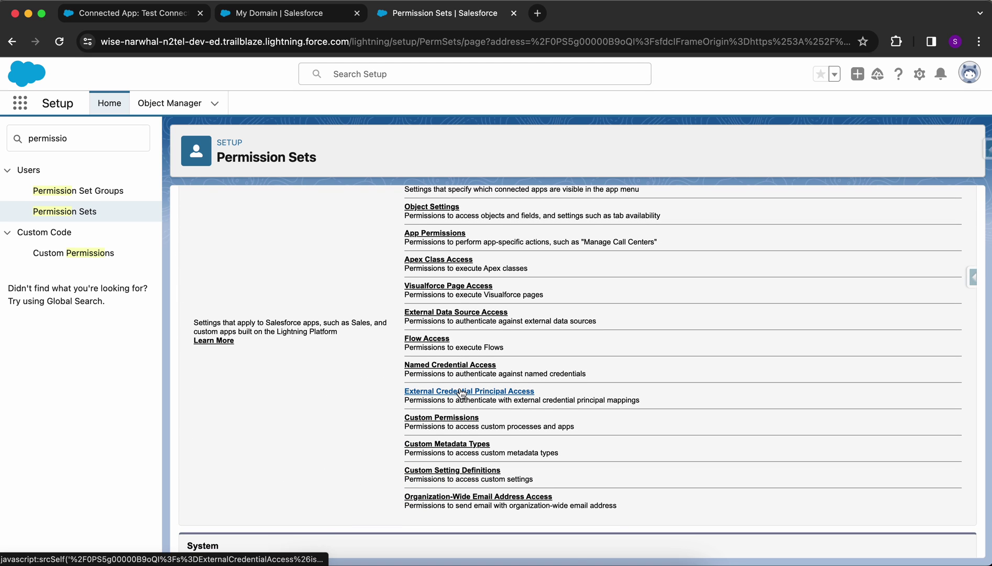
Step: Enable the Test_Cred_Flow - Client Cred principal under External Credential Principal Access and save
click(461, 391)
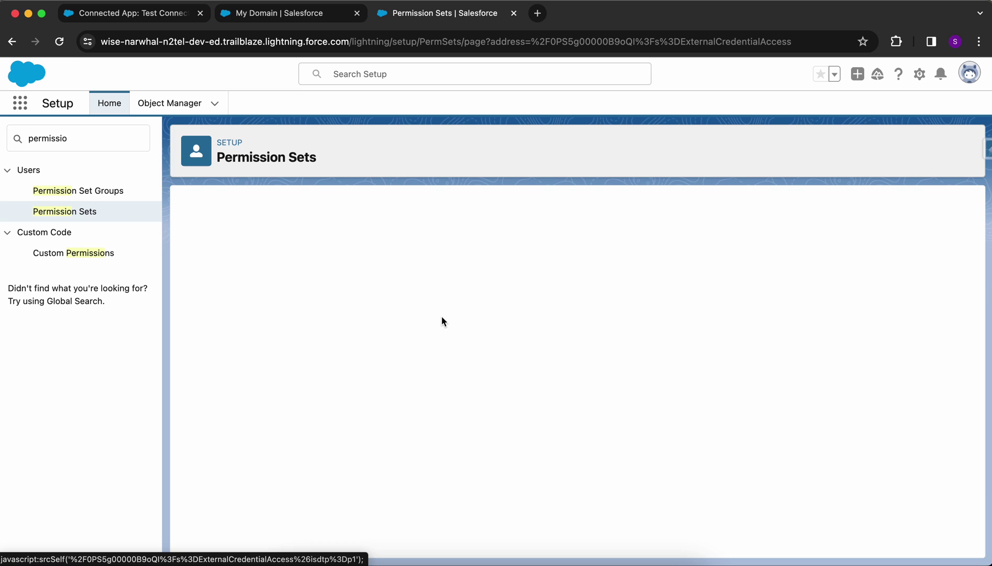
click(437, 346)
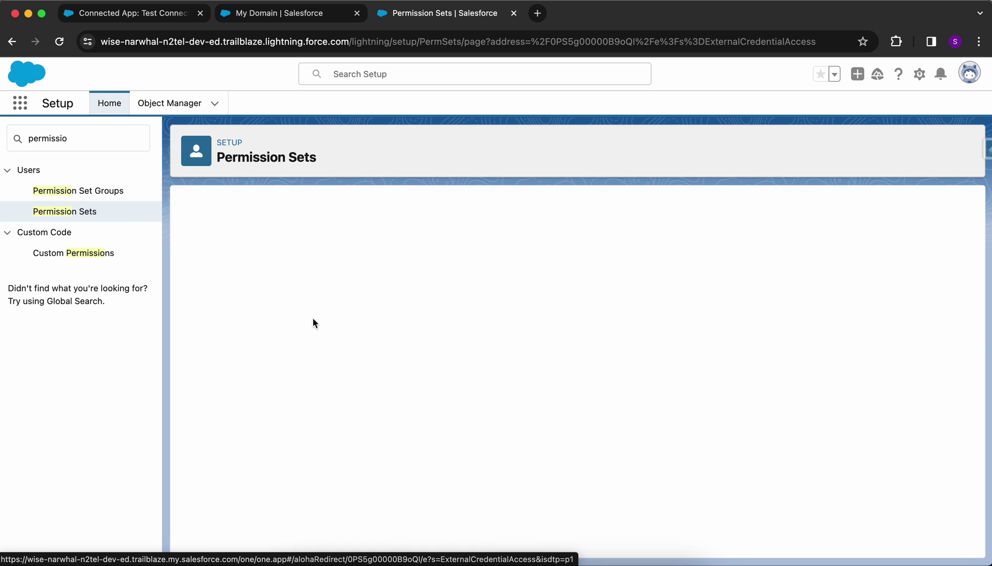
click(286, 388)
click(416, 454)
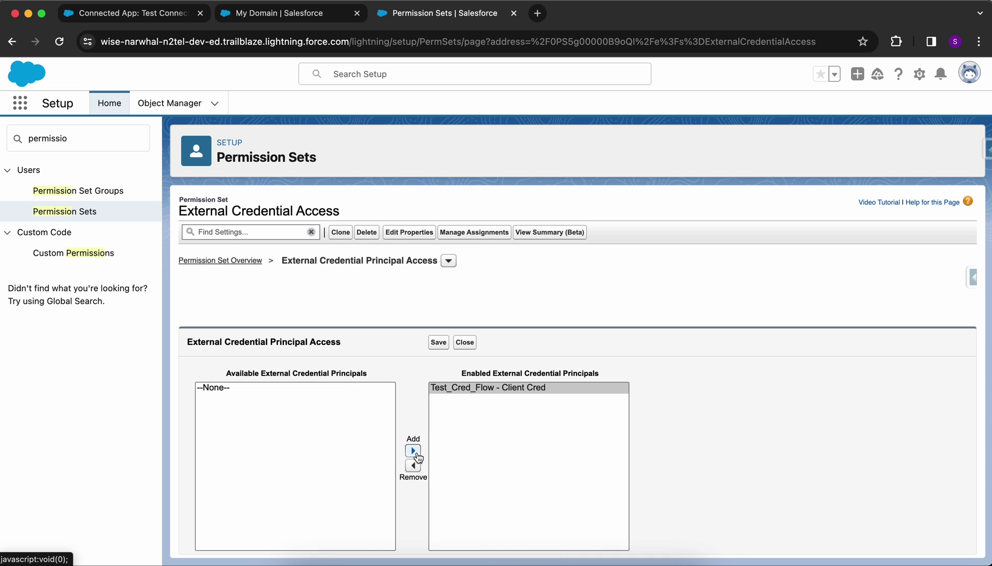
click(439, 344)
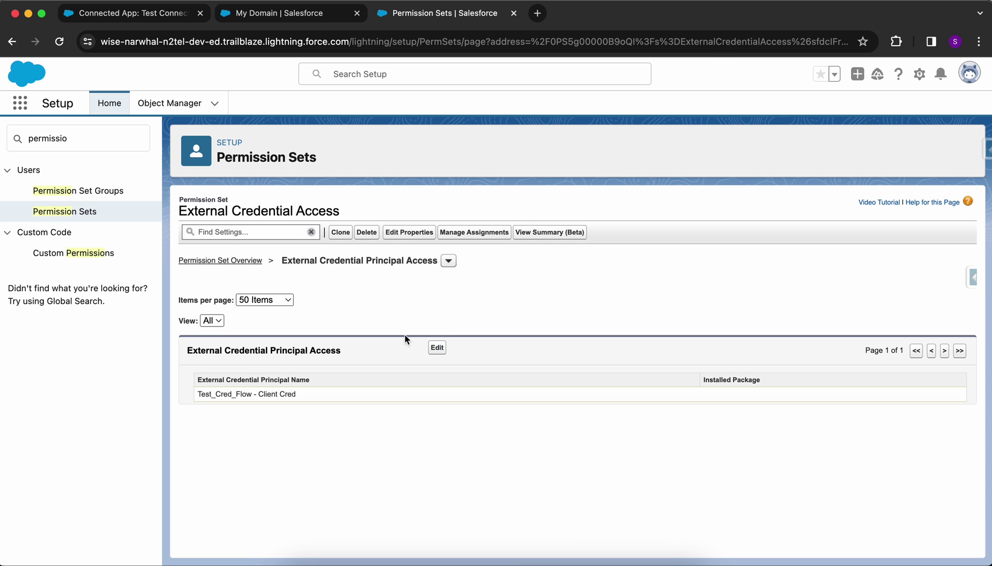
click(225, 260)
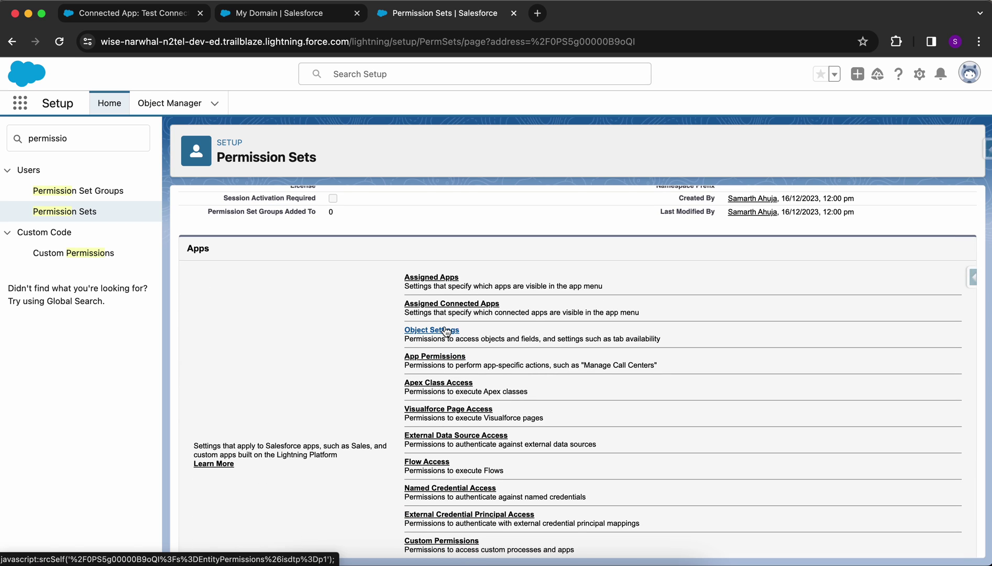
Step: In Object Settings, add View All and Modify All on User External Credentials and save
click(432, 330)
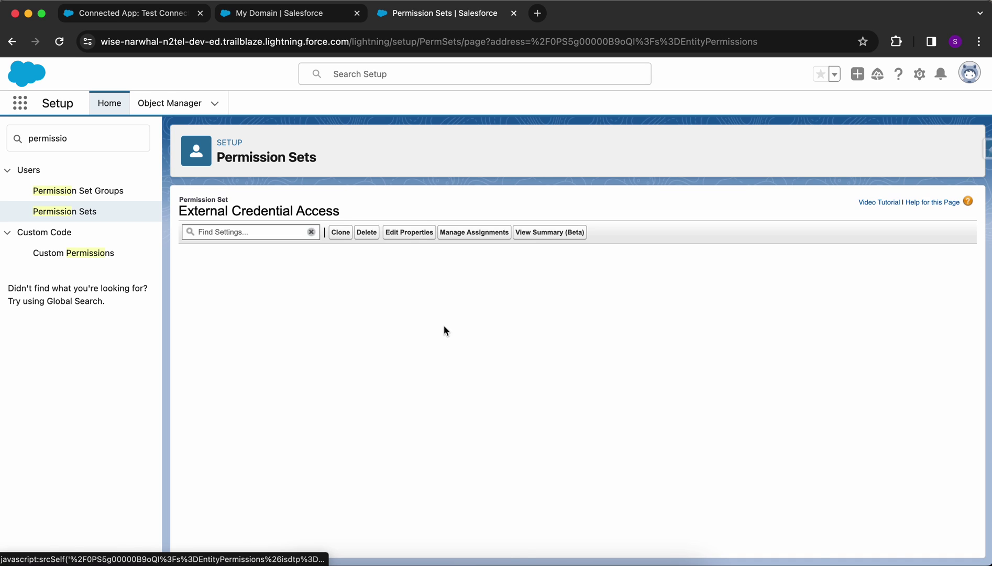
key(super+f)
text(User)
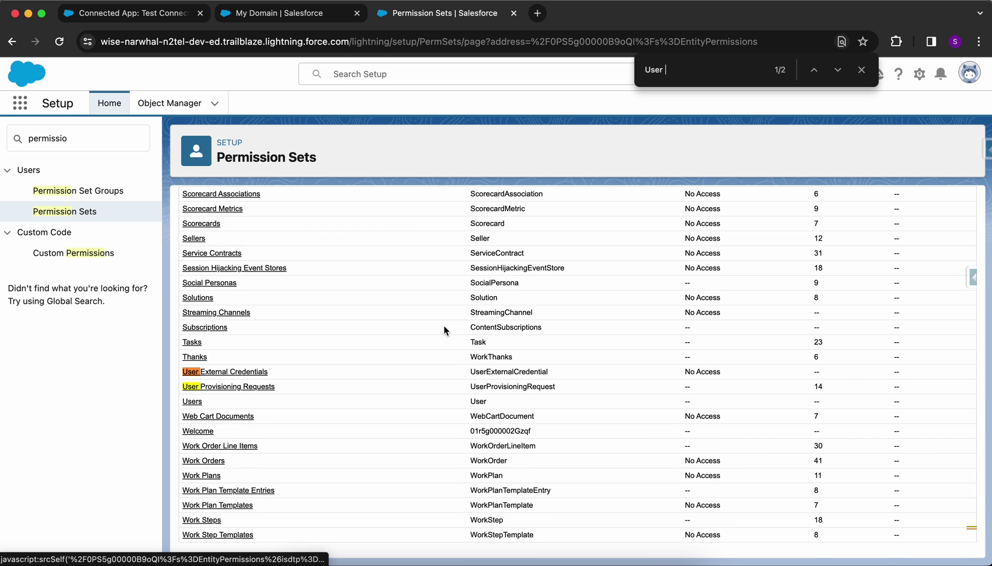
click(259, 373)
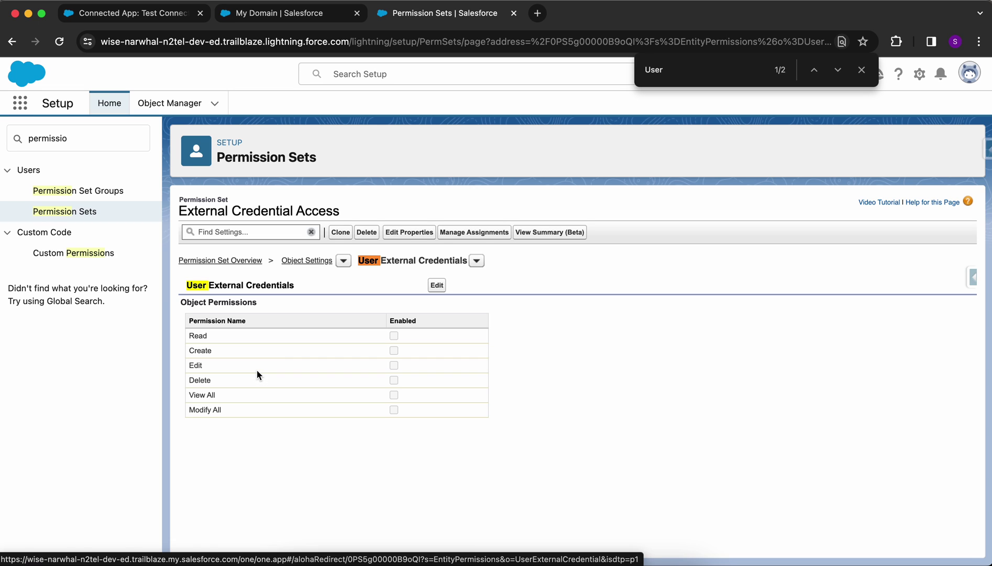
click(437, 285)
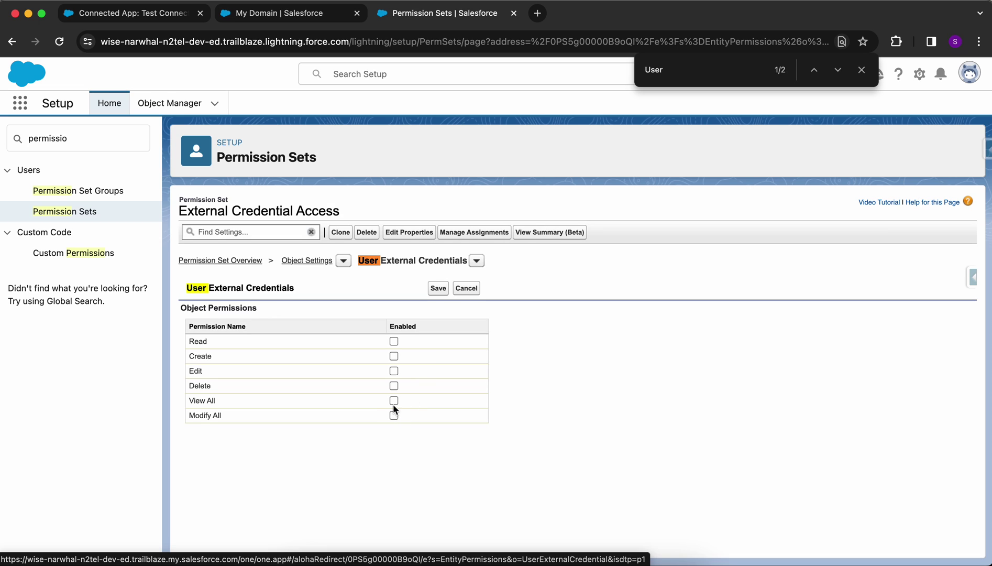
click(393, 402)
click(439, 290)
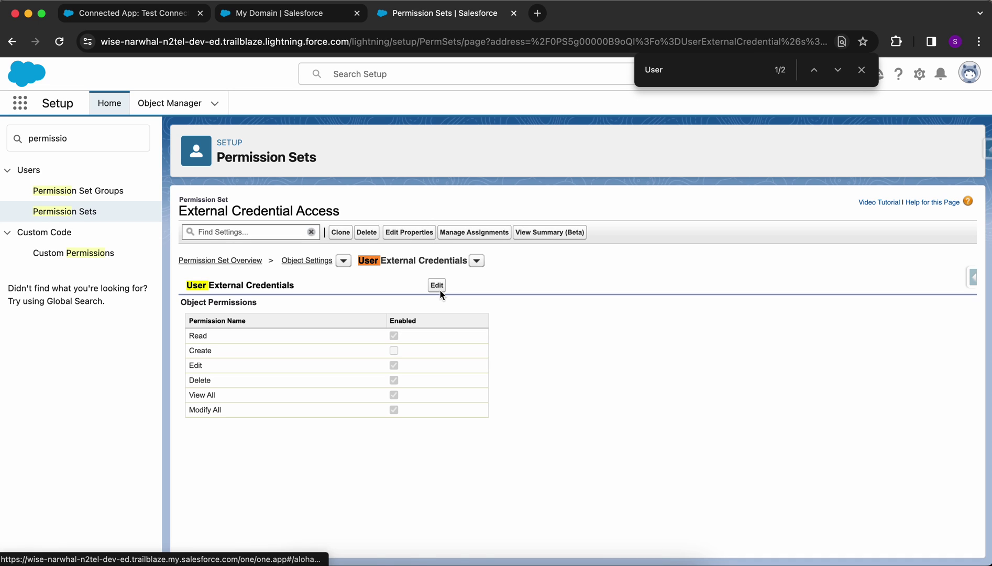
click(457, 239)
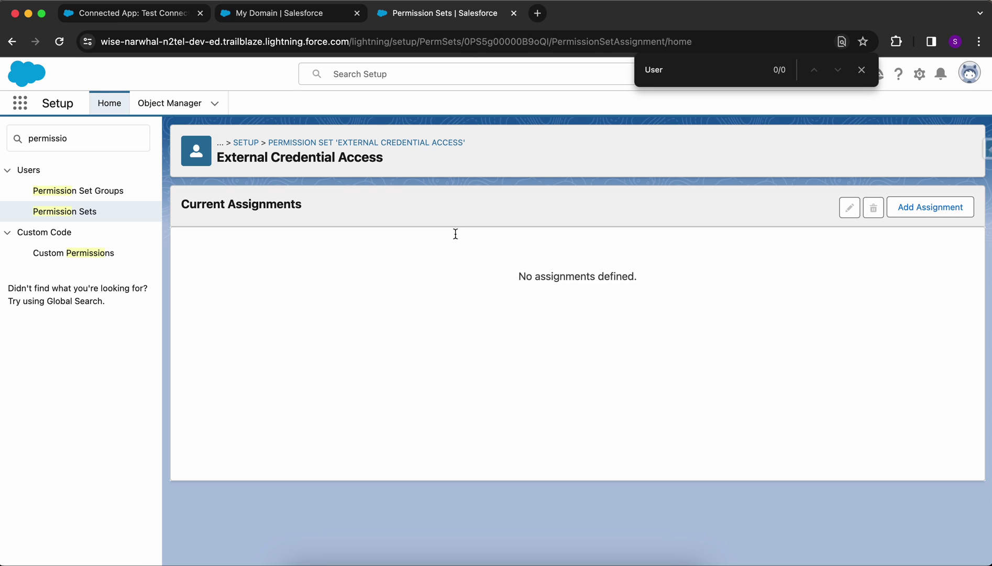
Step: Assign External Credential Access to the System Administrator user with no expiration date
click(924, 208)
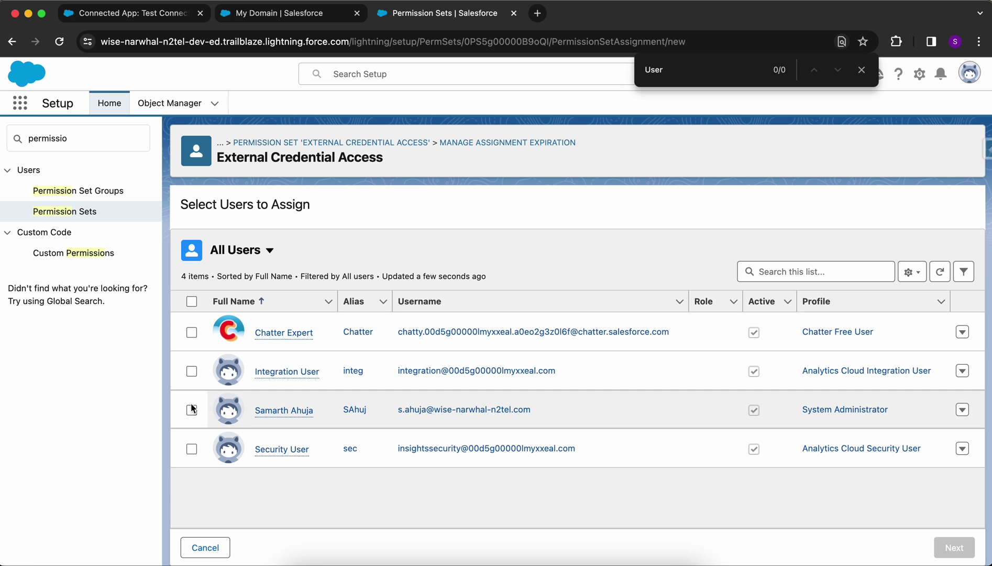
click(191, 409)
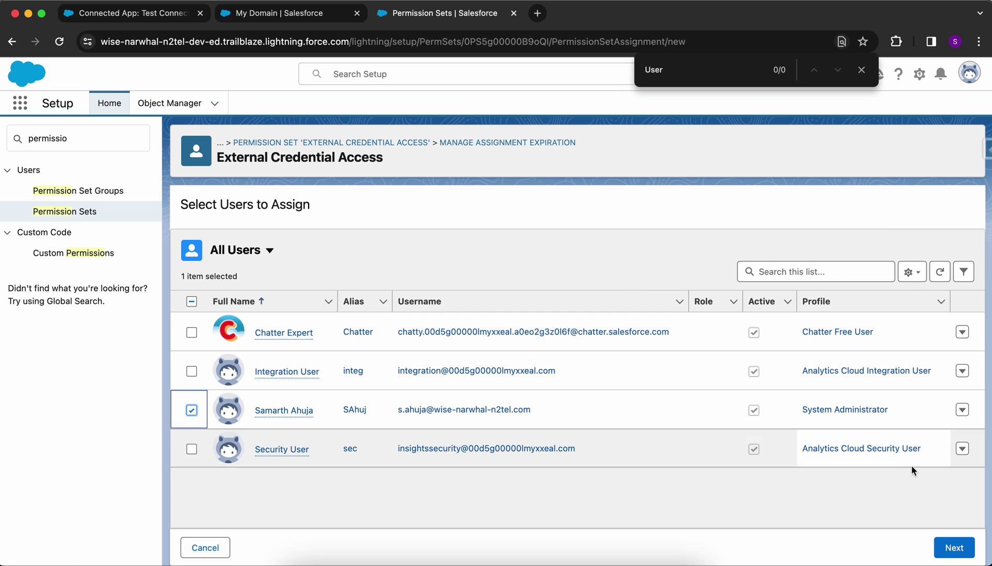
click(953, 547)
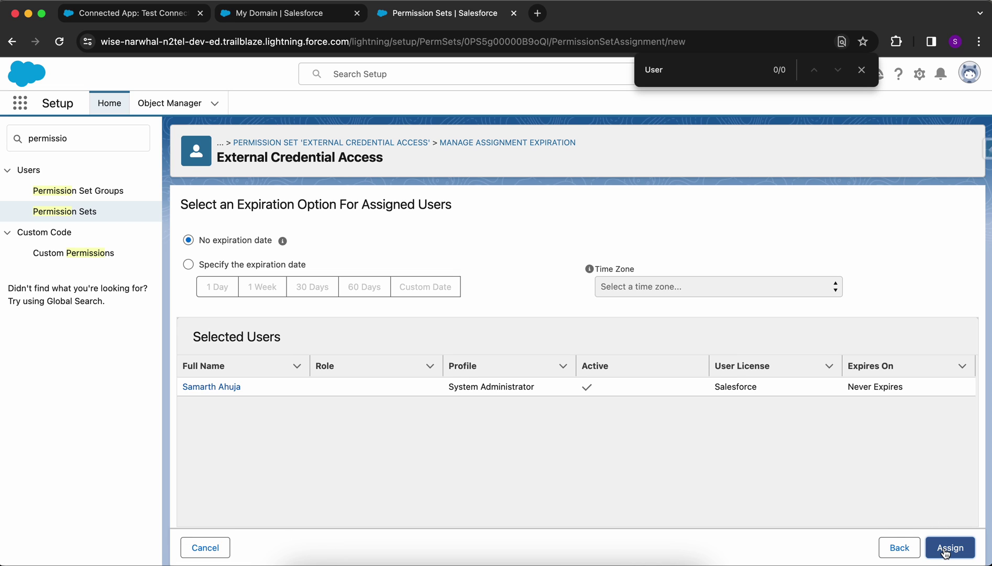
click(951, 548)
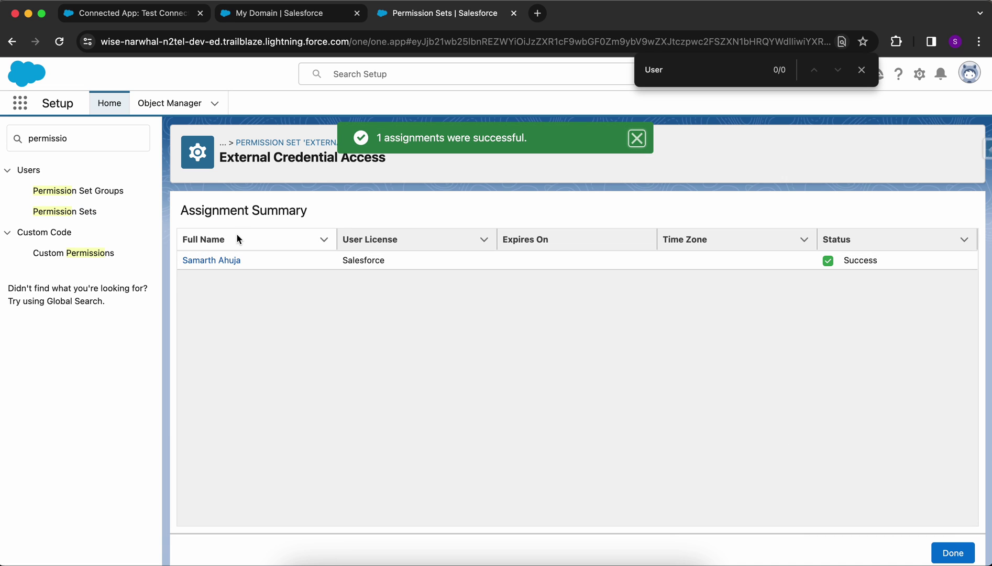
click(633, 140)
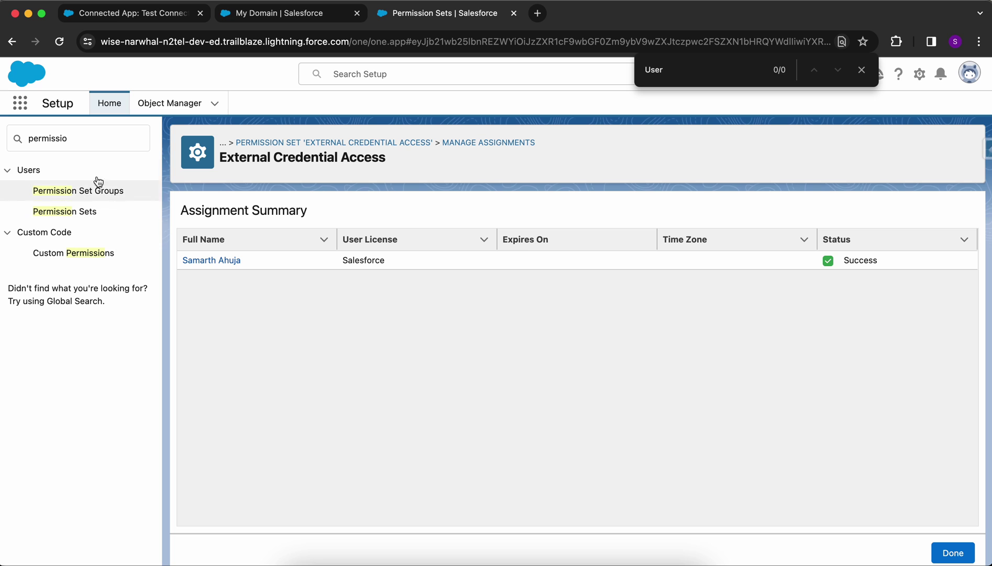
Step: Search 'Named C' and open Test Client Cred's linked Test Cred Flow external credential
click(84, 135)
key(ctrl+a)
key(BackSpace)
text(Na)
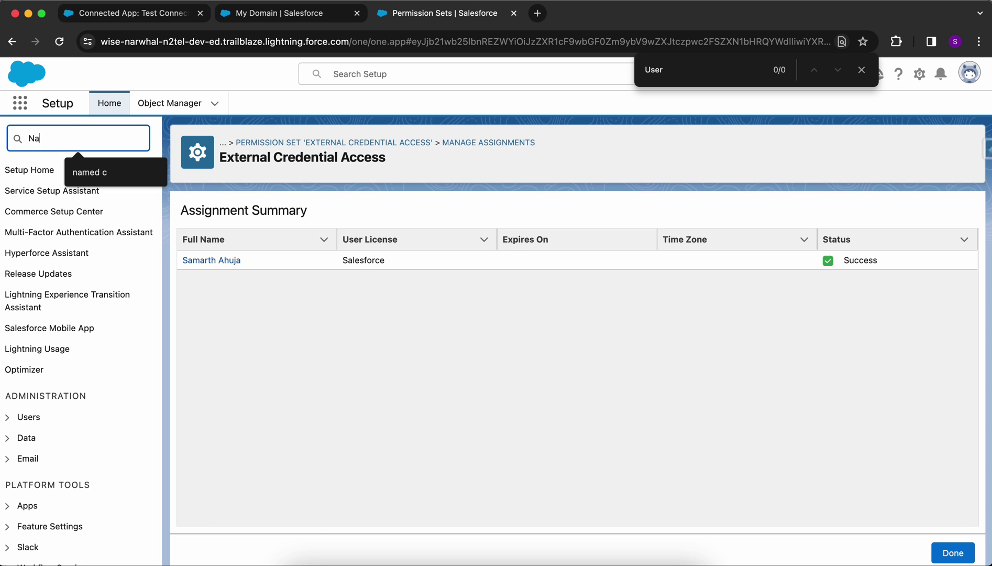
text(med C)
click(71, 191)
click(210, 280)
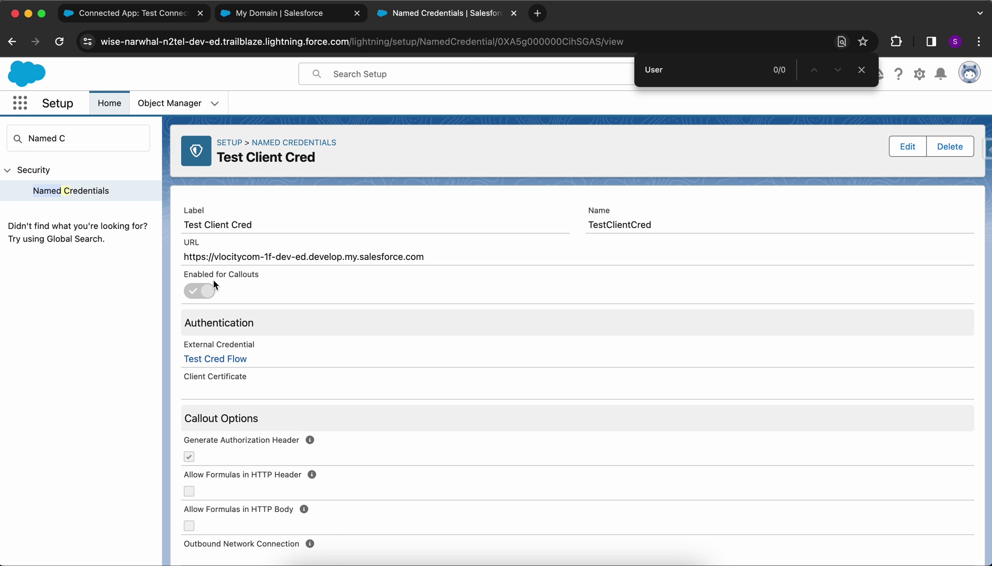
scroll(294, 369, down, 3)
scroll(294, 368, up, 3)
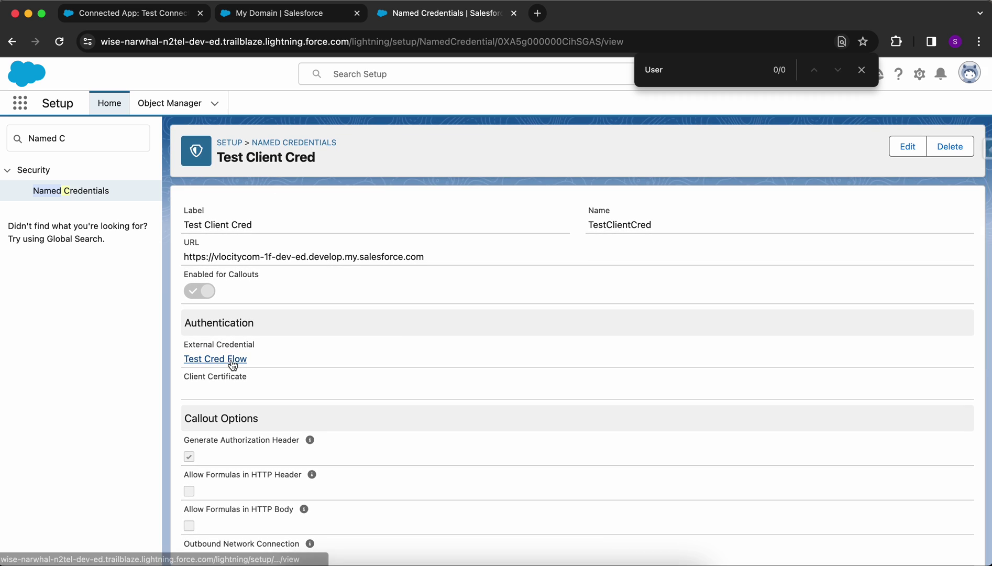
click(231, 360)
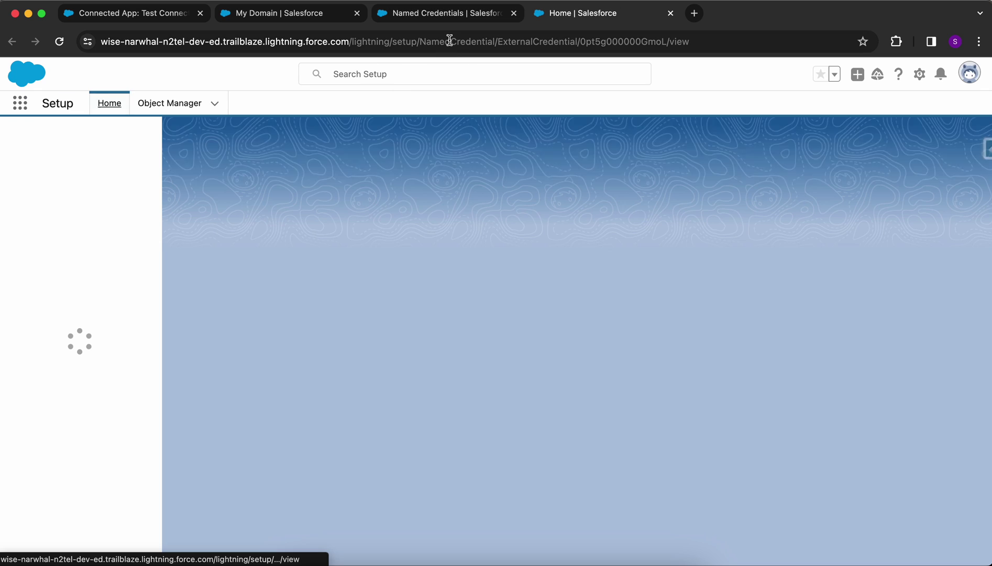
Step: Bring up the Edit Principal dialog for the Client Cred principal
scroll(366, 283, down, 3)
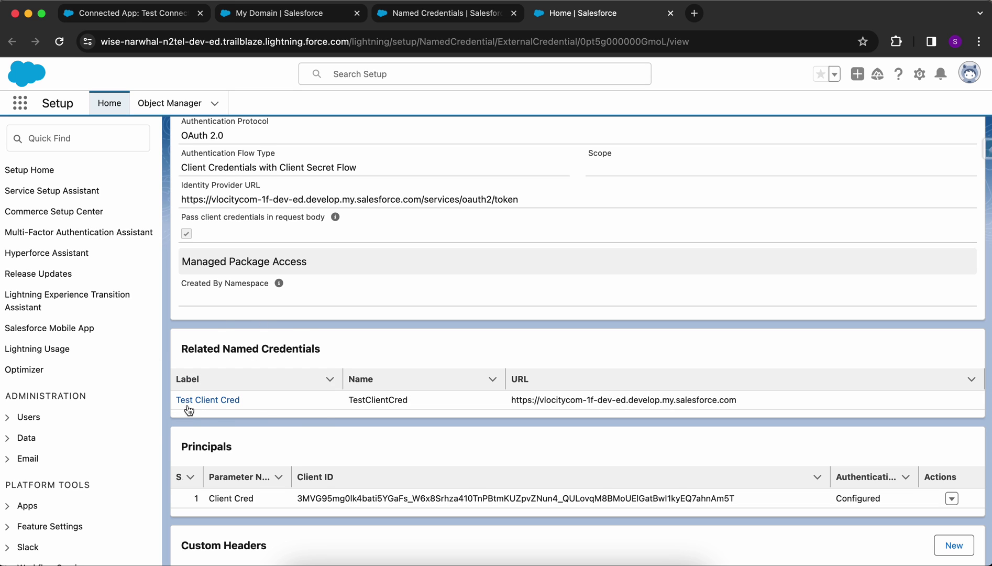
scroll(328, 389, down, 3)
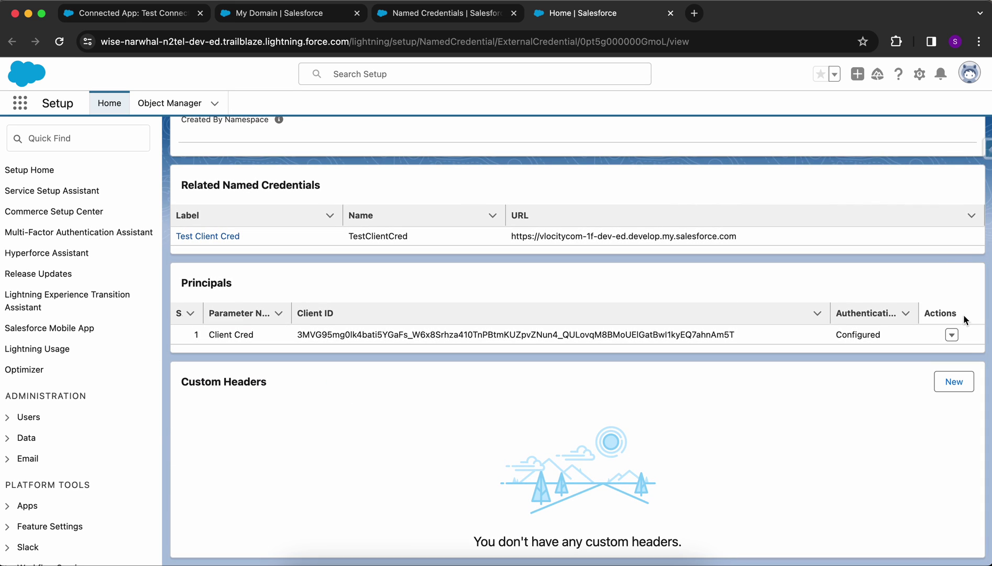
click(952, 334)
click(931, 304)
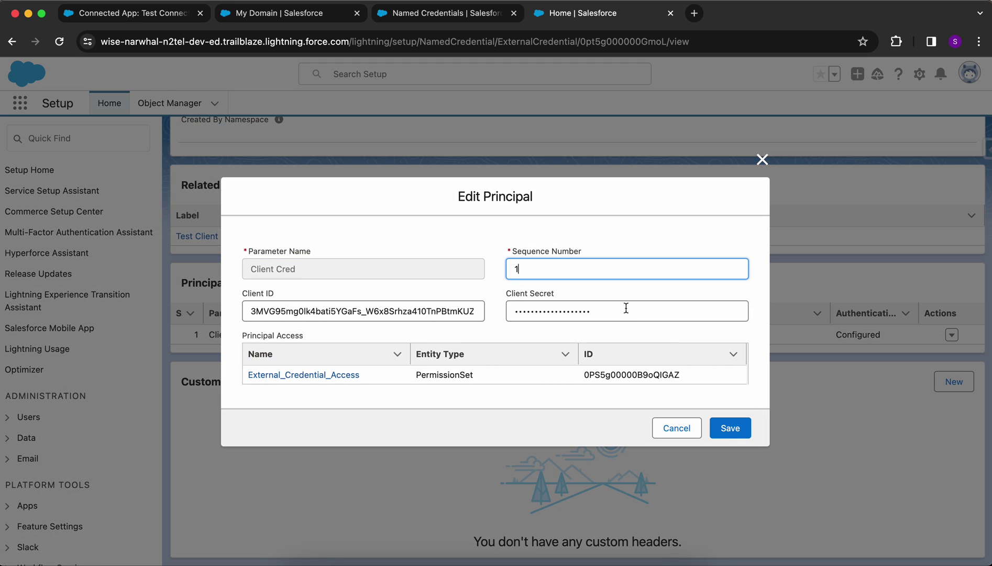